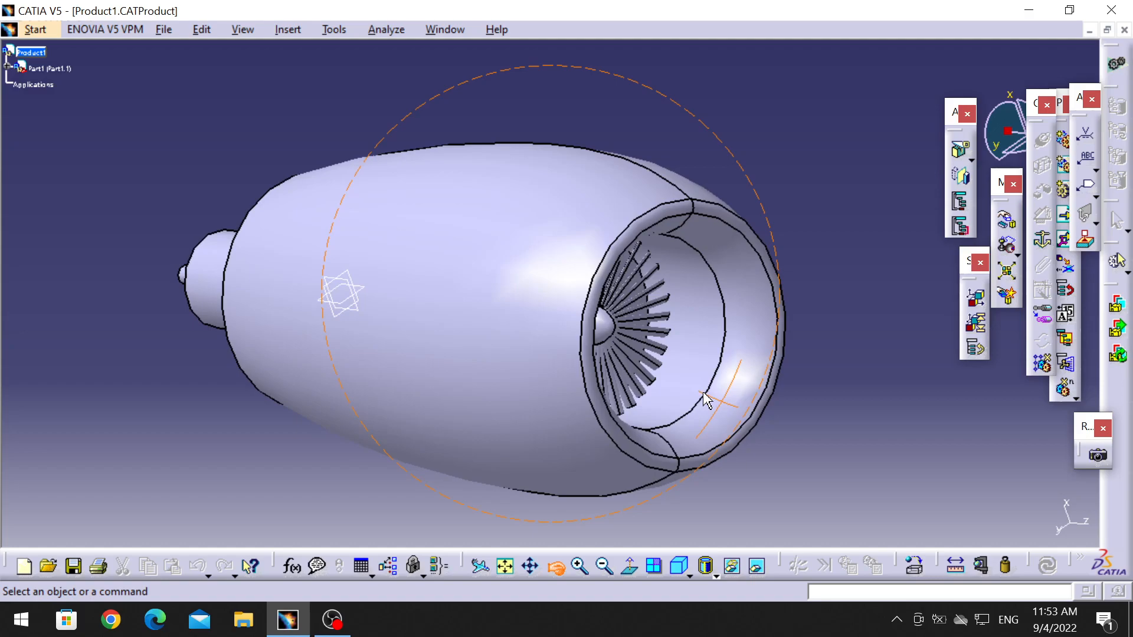
- Examine the turbofan engine model from the intake, the side and the exhaust end
middle_drag(703, 400, 656, 348)
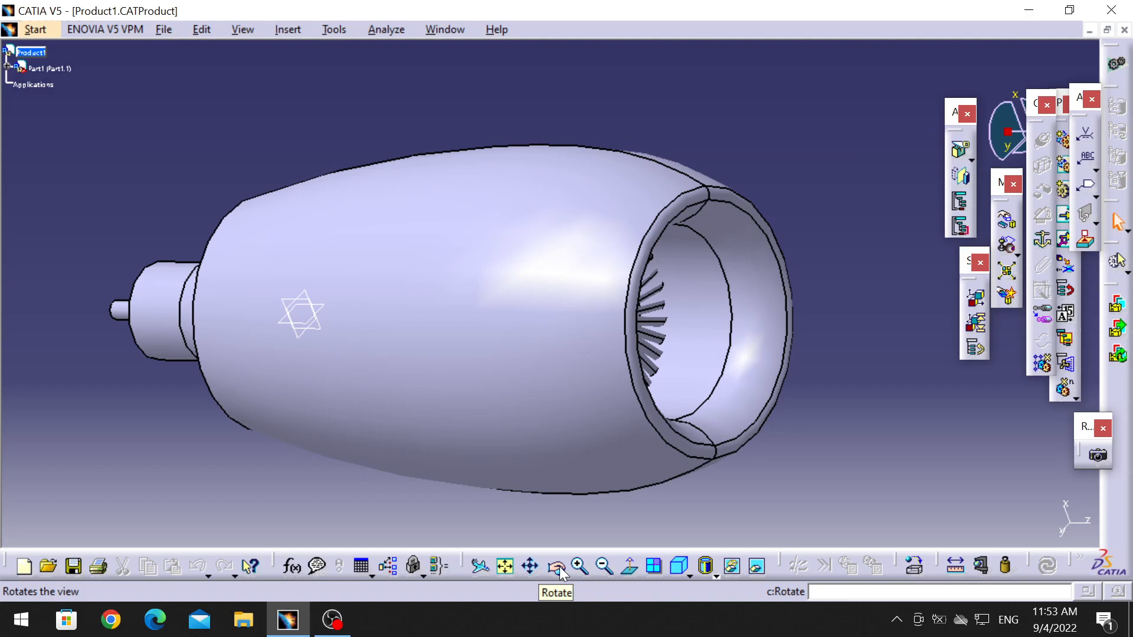
drag(602, 454, 522, 431)
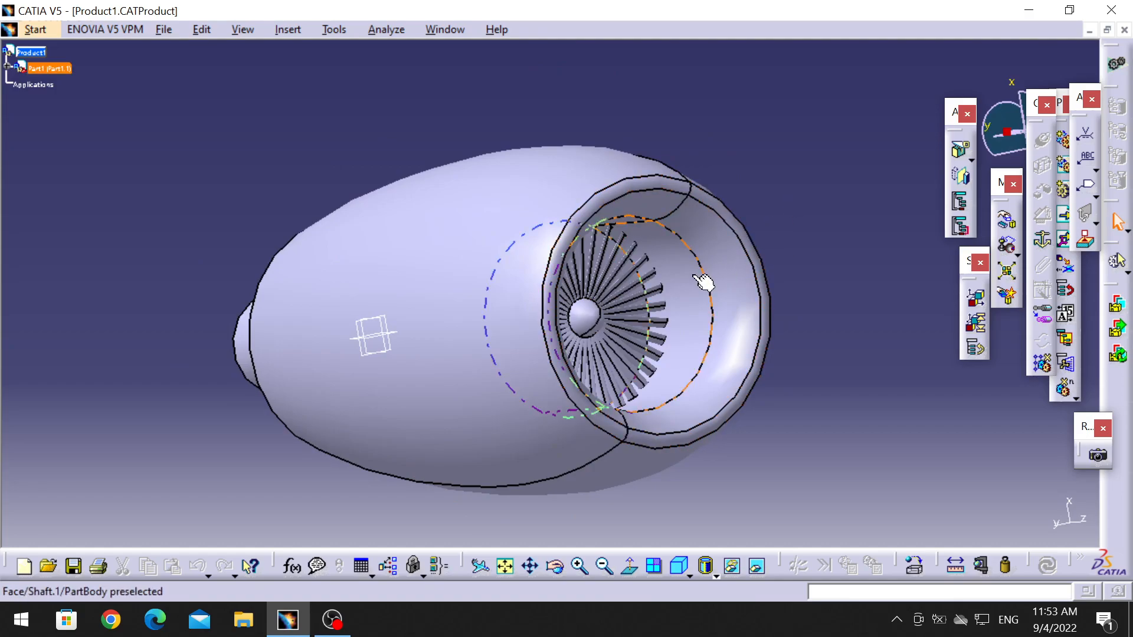
drag(553, 568, 460, 296)
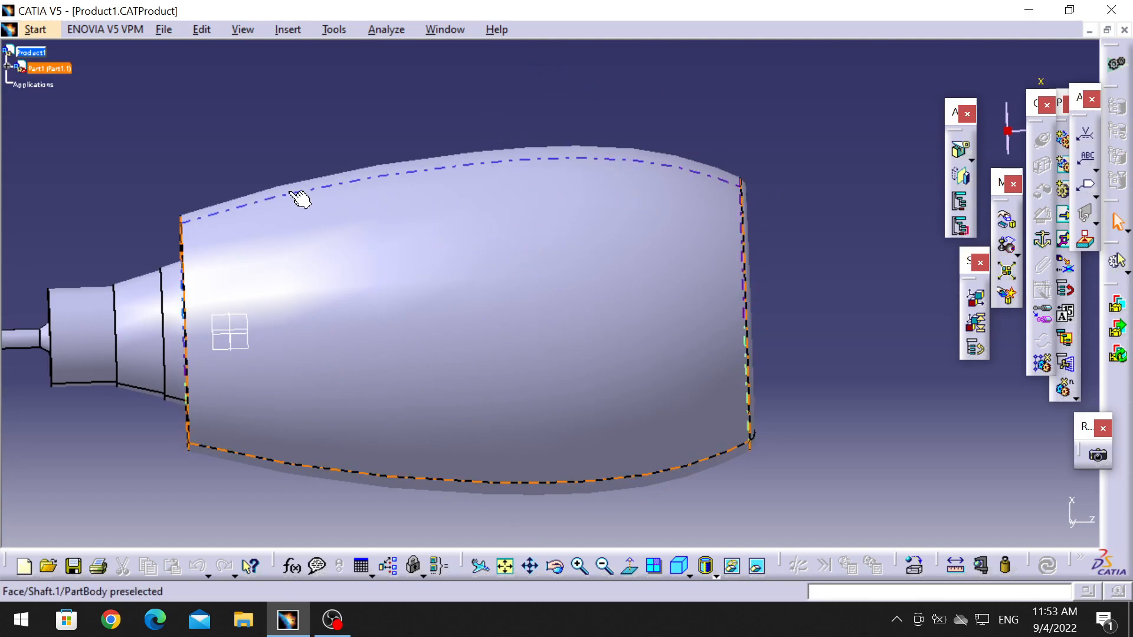
click(558, 579)
drag(319, 407, 430, 379)
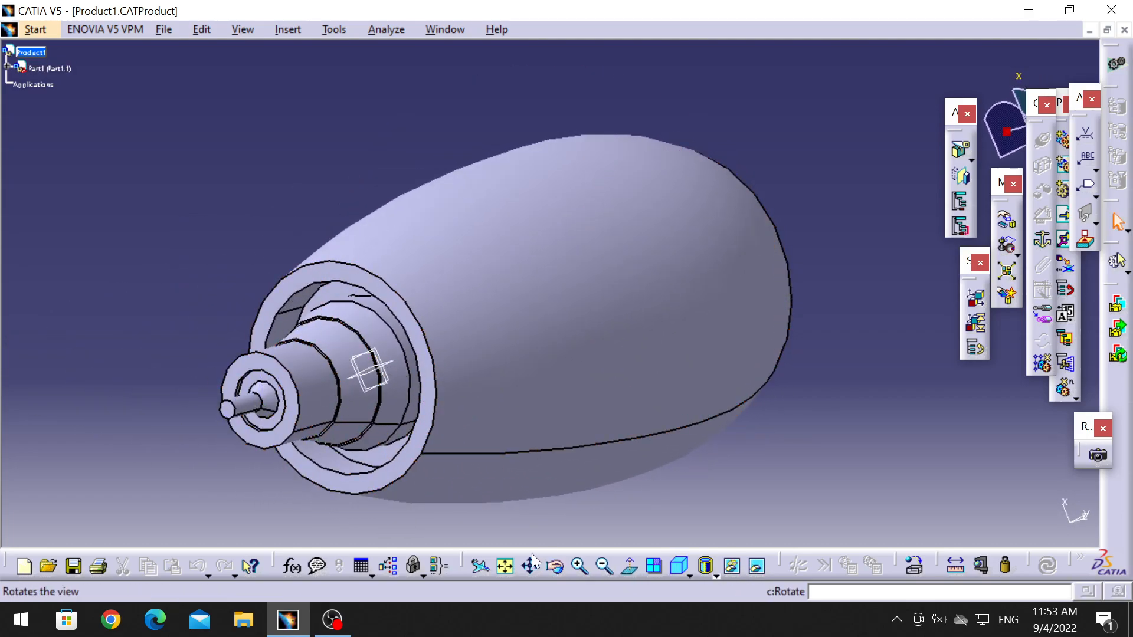
click(559, 567)
drag(556, 523, 460, 417)
middle_drag(810, 241, 878, 224)
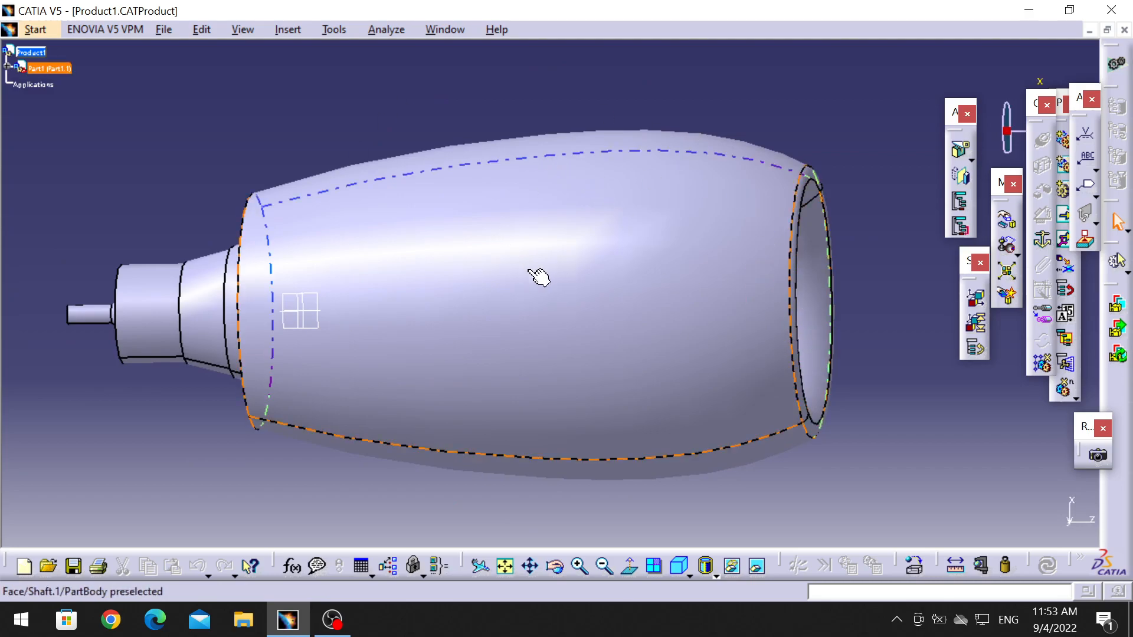
- Expand Part1's PartBody down to Ordered Geometrical Set.2 and open Sketch.1 for editing
click(6, 66)
click(17, 82)
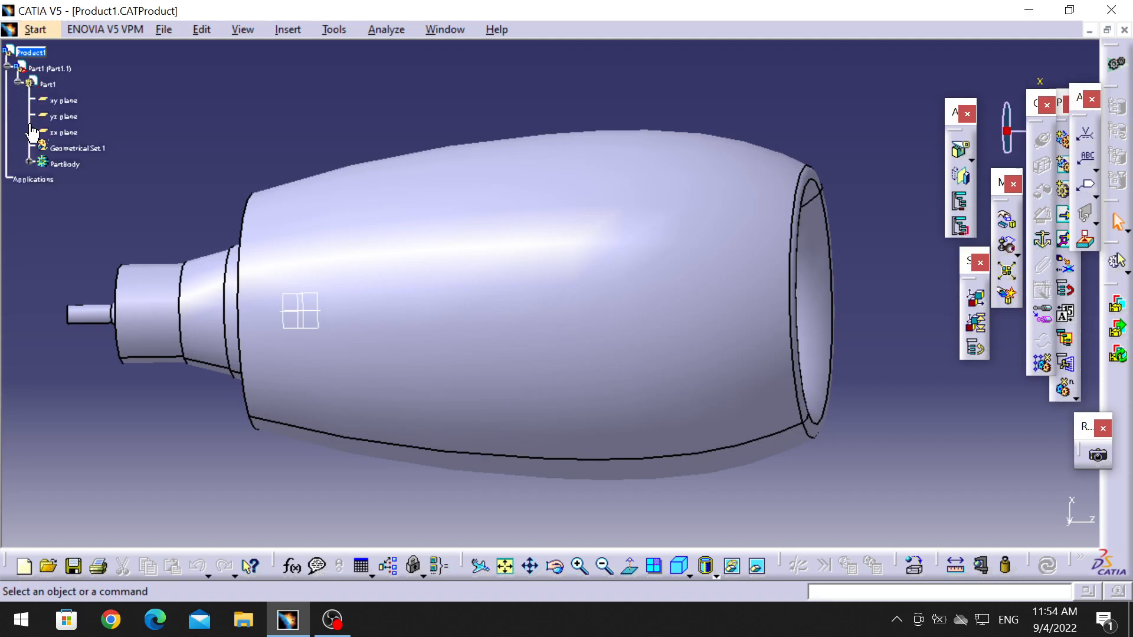
click(30, 163)
click(39, 179)
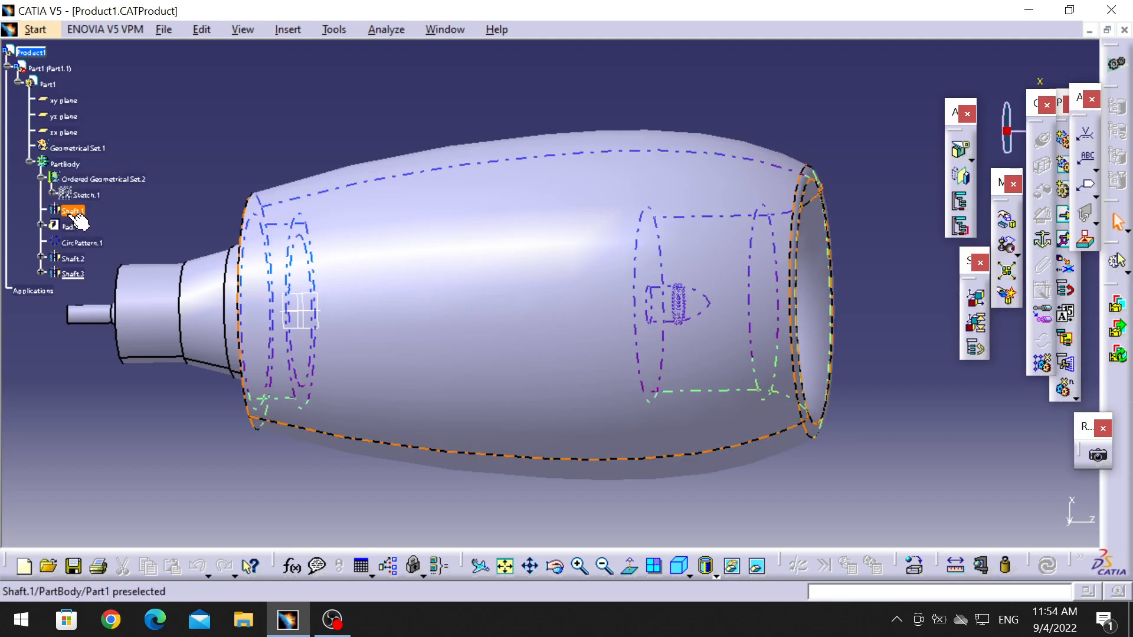
double_click(93, 194)
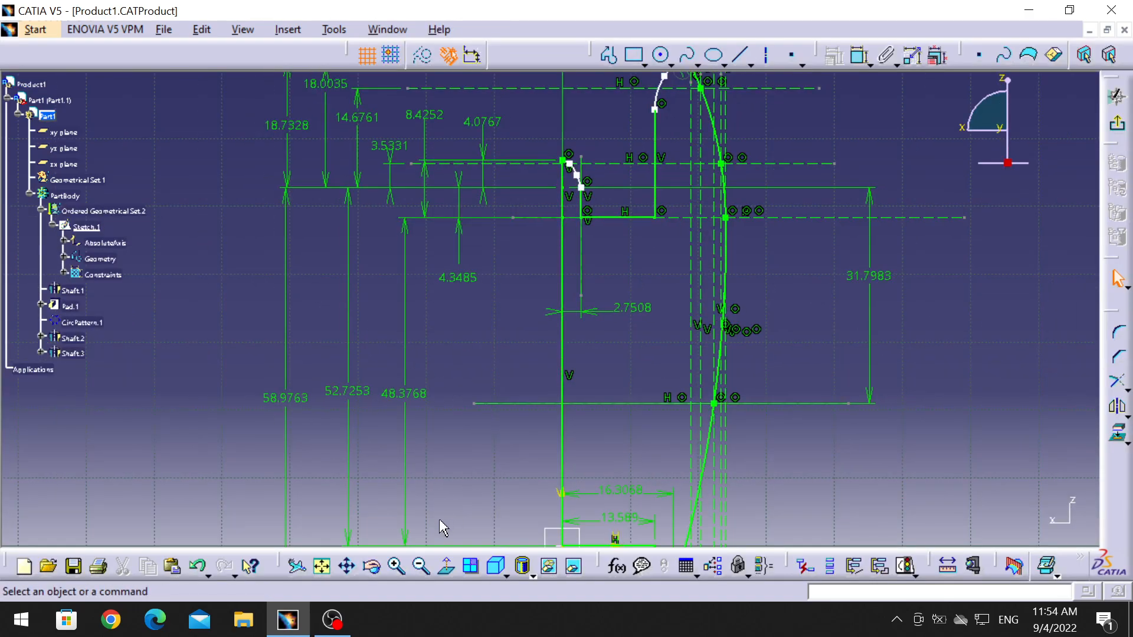
- Examine the overall nacelle profile in the sketch, with its dimensions measured from the origin and the vertical axis
click(420, 566)
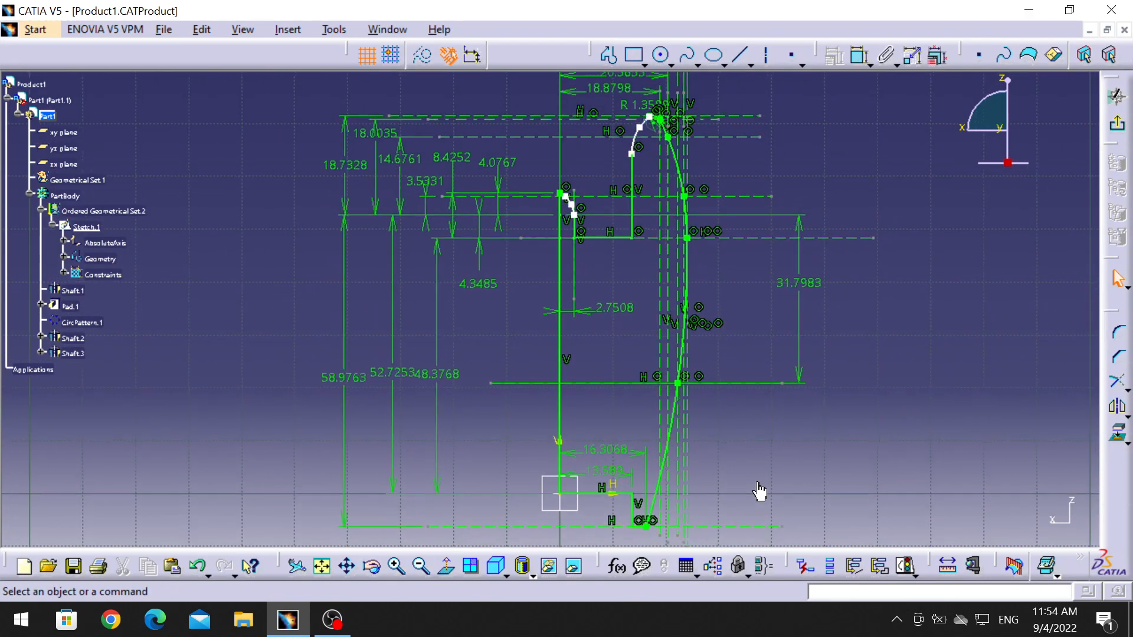
middle_drag(746, 458, 675, 422)
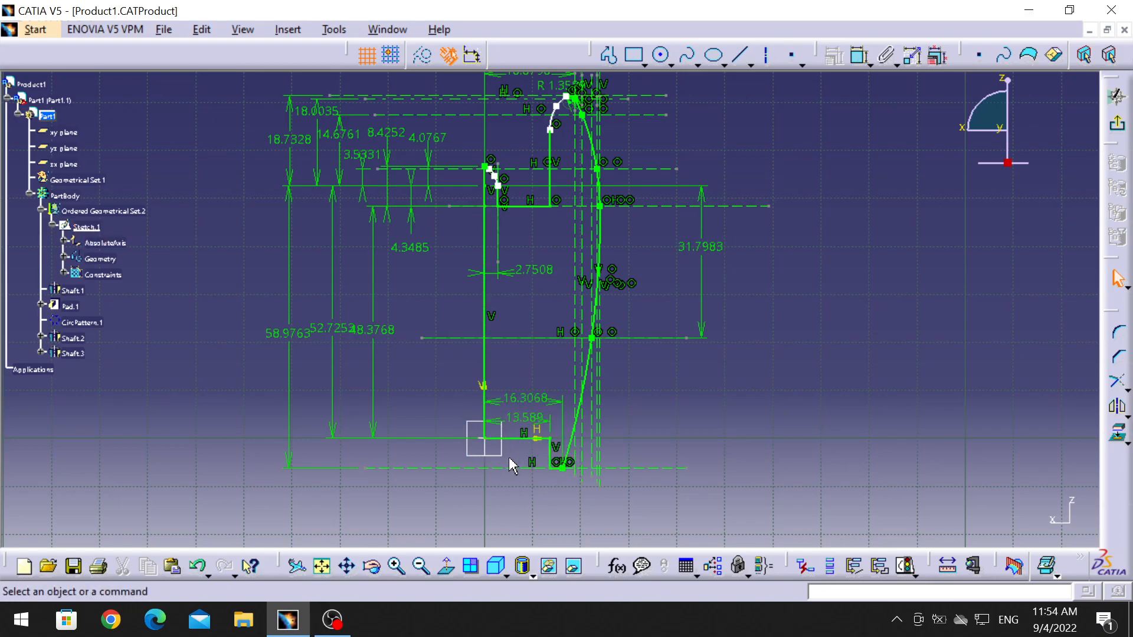
mouse_move(670, 422)
middle_down()
mouse_move(665, 409)
mouse_move(648, 415)
middle_up()
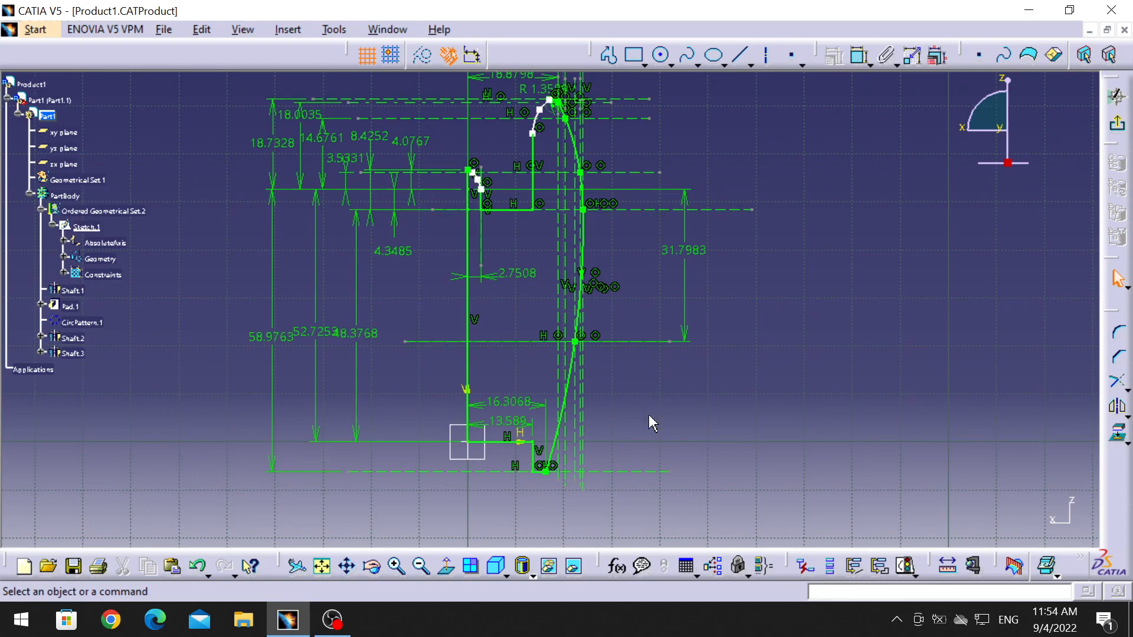
middle_drag(496, 364, 536, 424)
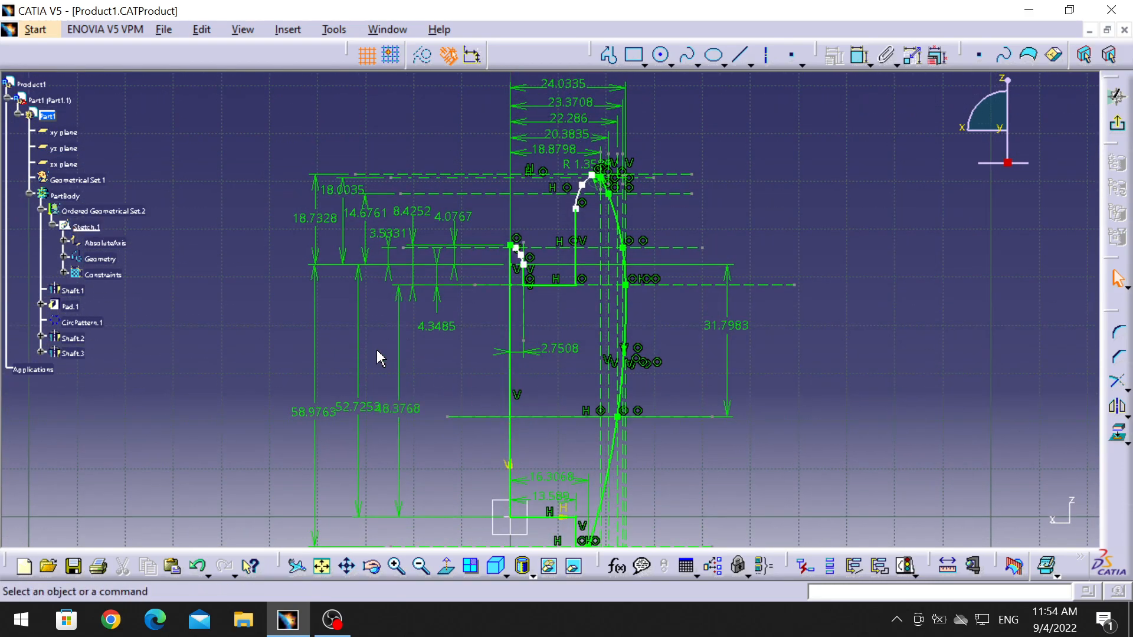
click(396, 566)
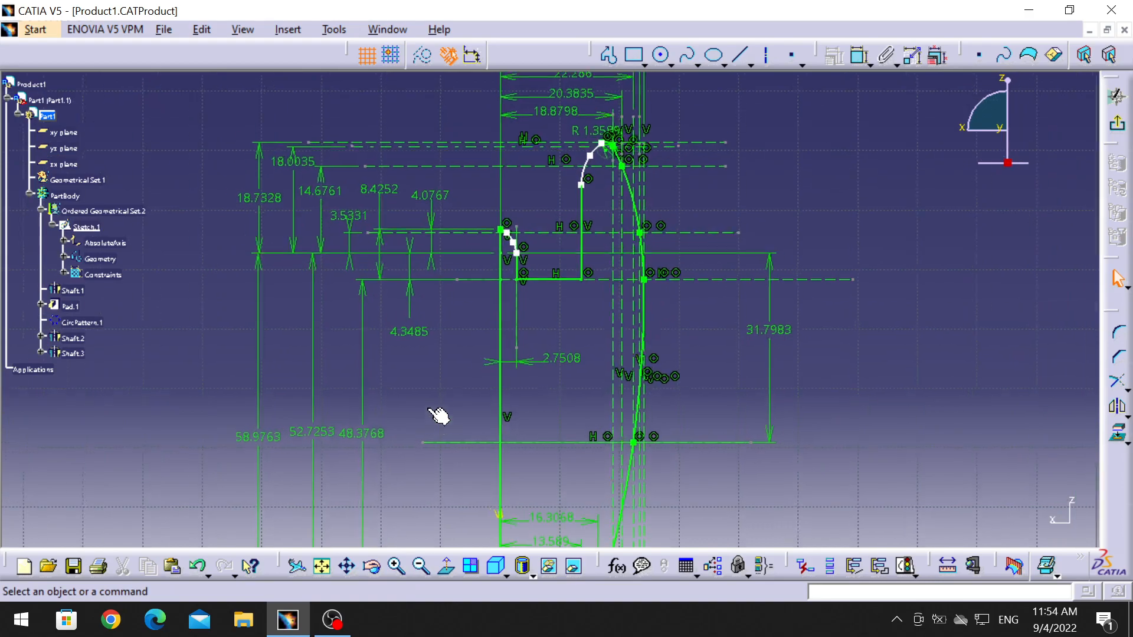
mouse_move(453, 409)
middle_down()
mouse_move(480, 412)
mouse_move(263, 286)
middle_up()
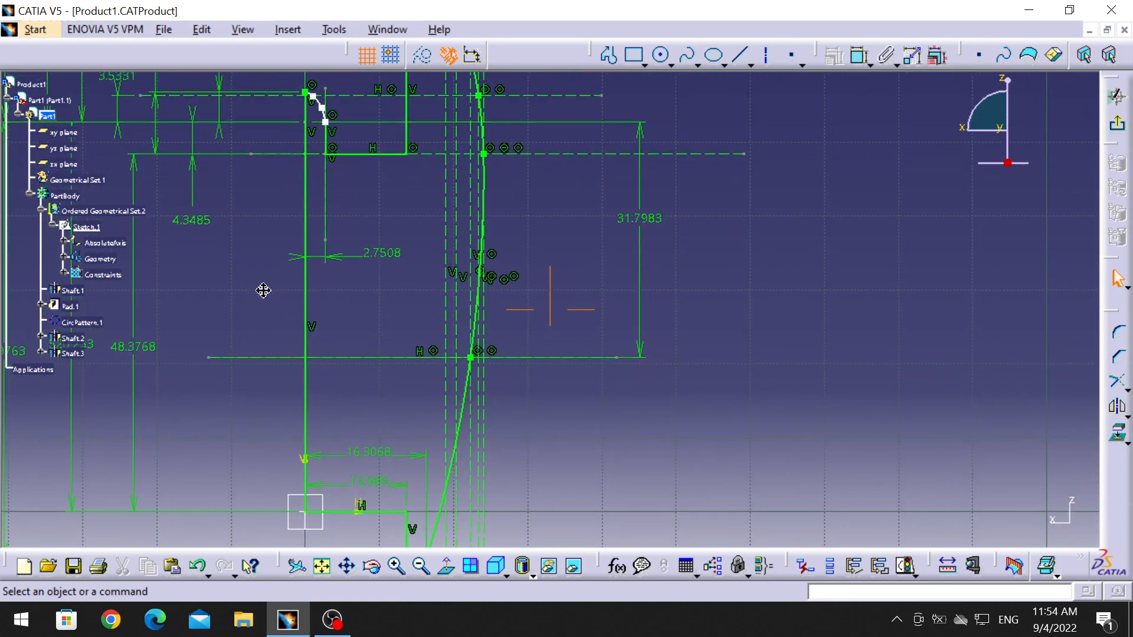
click(421, 567)
middle_drag(582, 454, 589, 417)
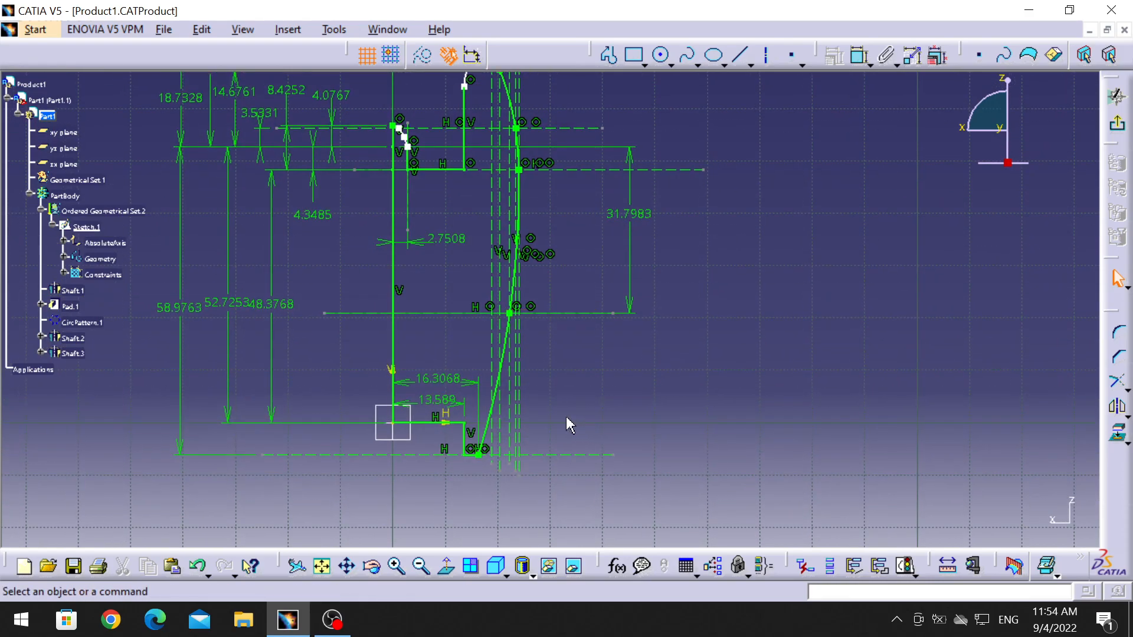
- Examine the dimensions and construction lines that locate the intake lip and the outer curve's points
mouse_move(650, 337)
middle_down()
mouse_move(658, 400)
mouse_move(741, 295)
mouse_move(706, 483)
middle_up()
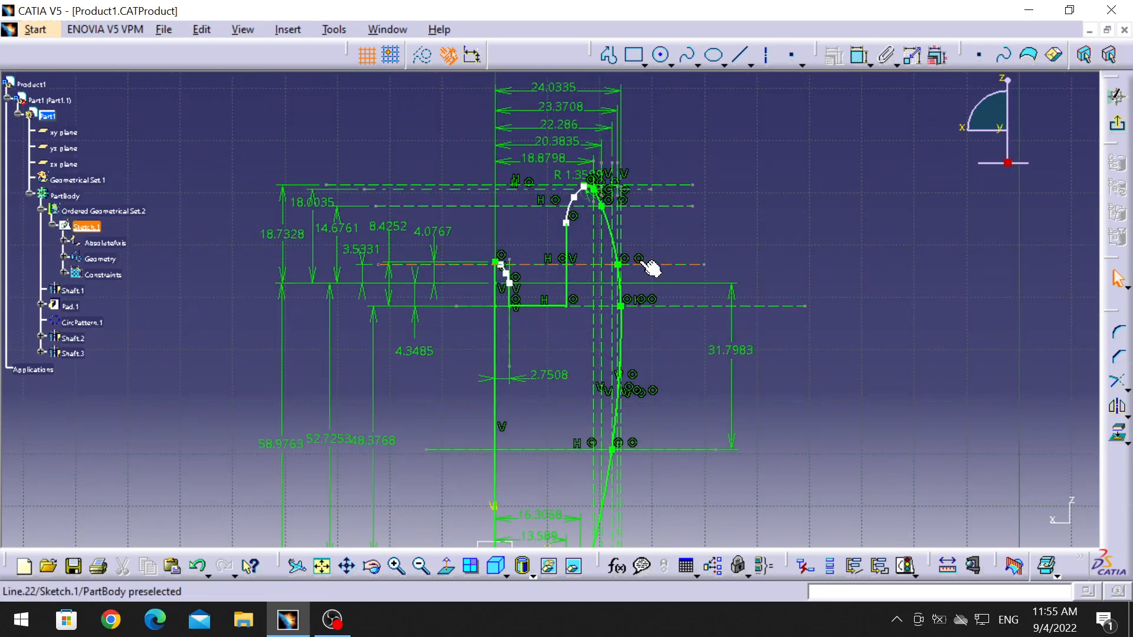
click(405, 577)
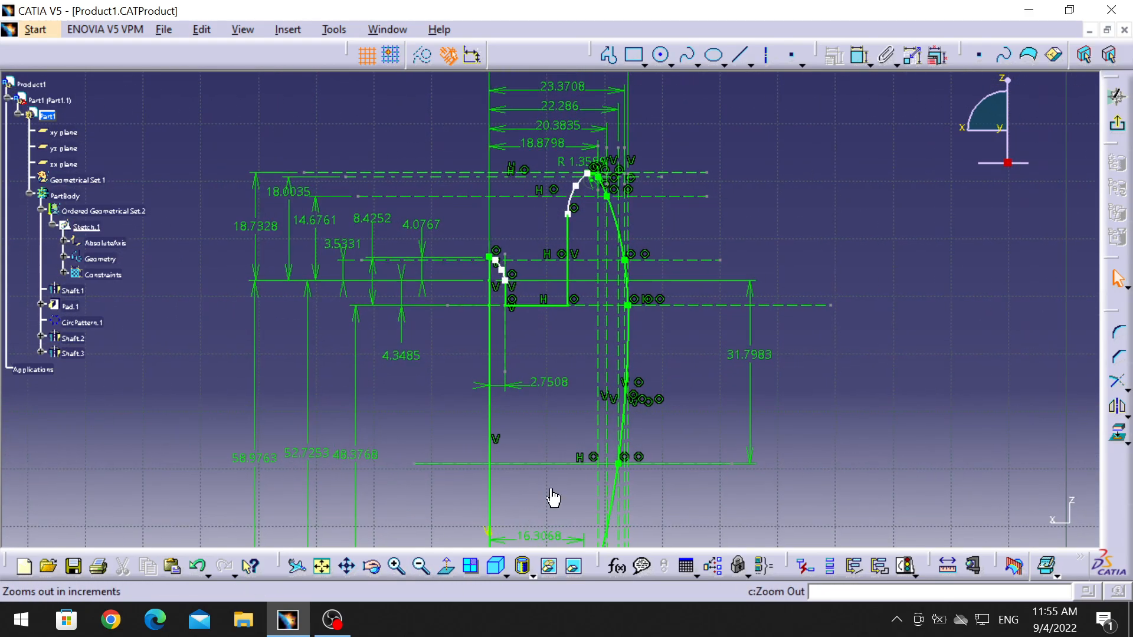
mouse_move(812, 458)
middle_down()
mouse_move(716, 346)
mouse_move(649, 384)
mouse_move(696, 309)
mouse_move(690, 518)
middle_up()
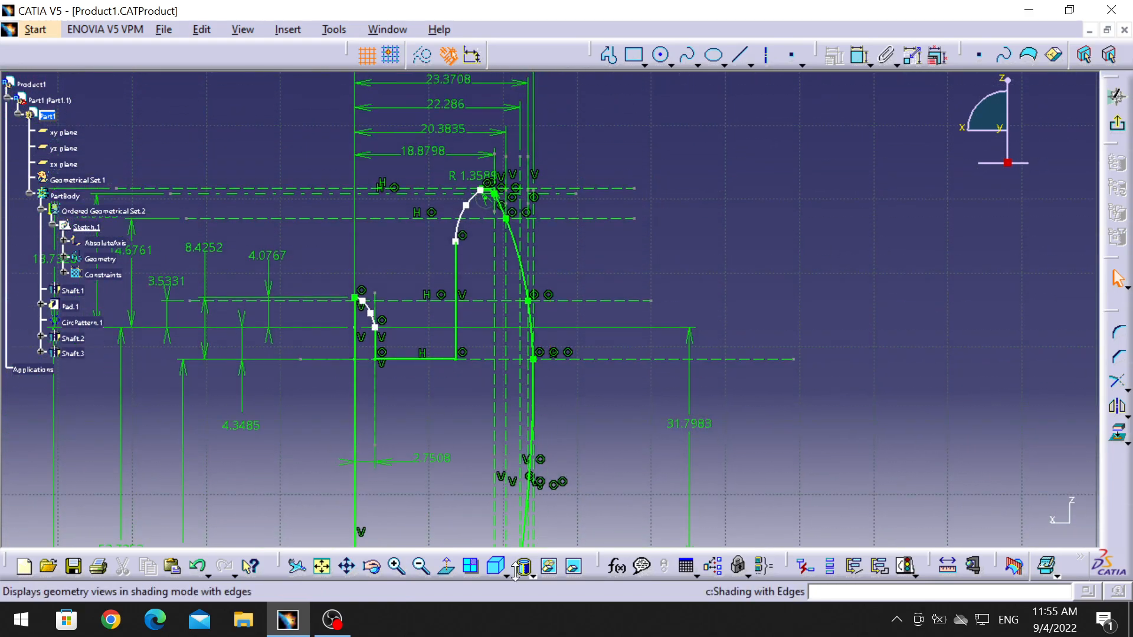
click(396, 566)
middle_drag(555, 241, 582, 301)
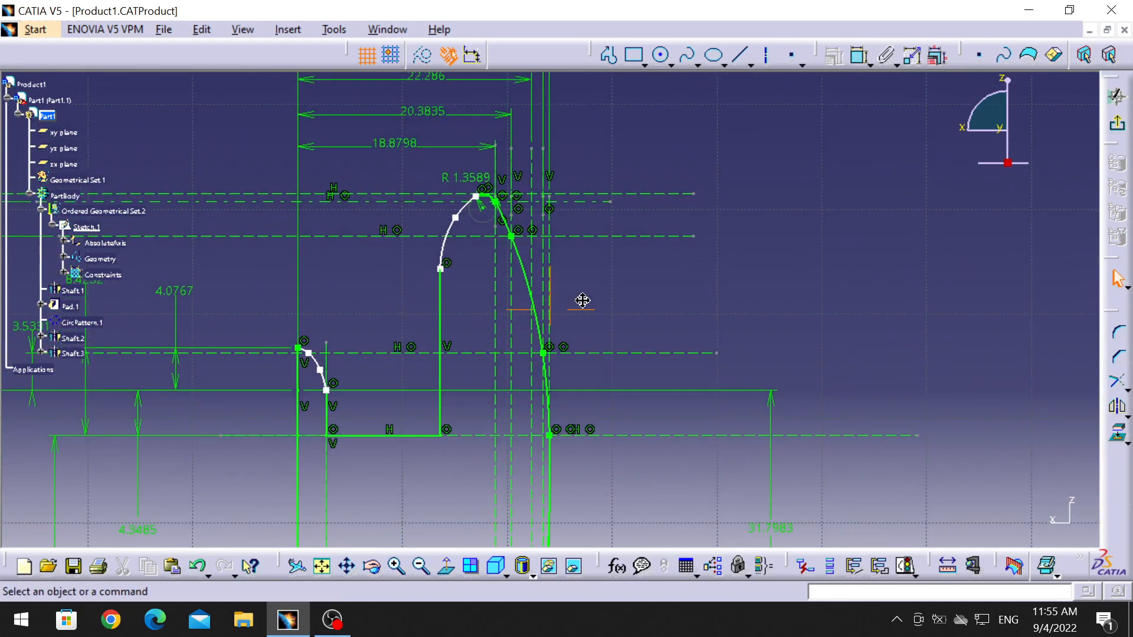
click(420, 566)
middle_click(570, 297)
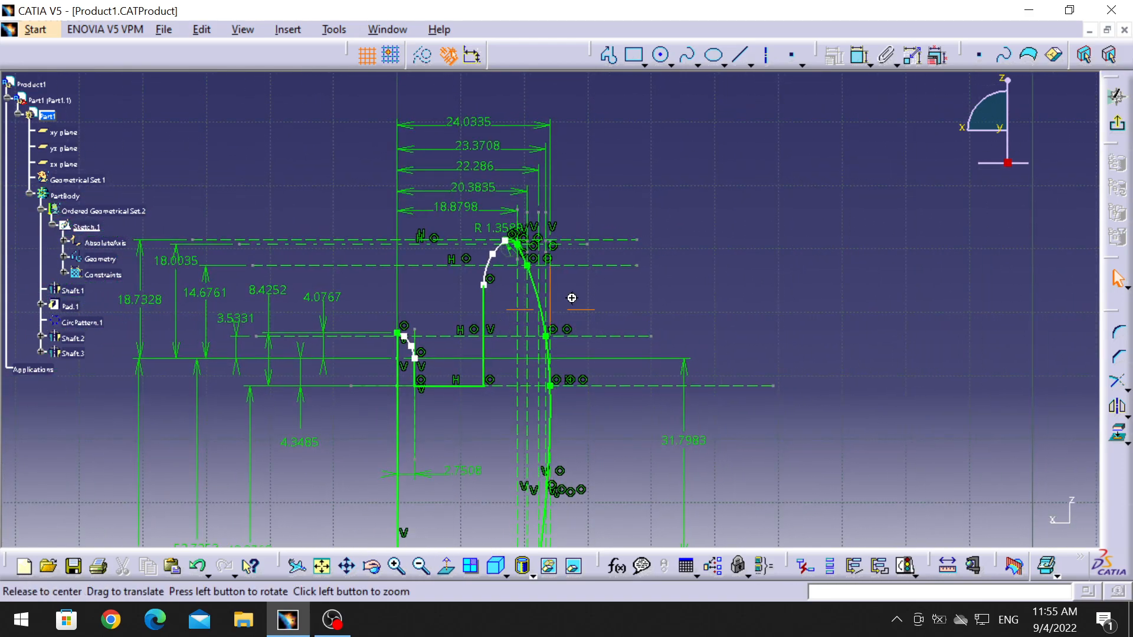
click(467, 235)
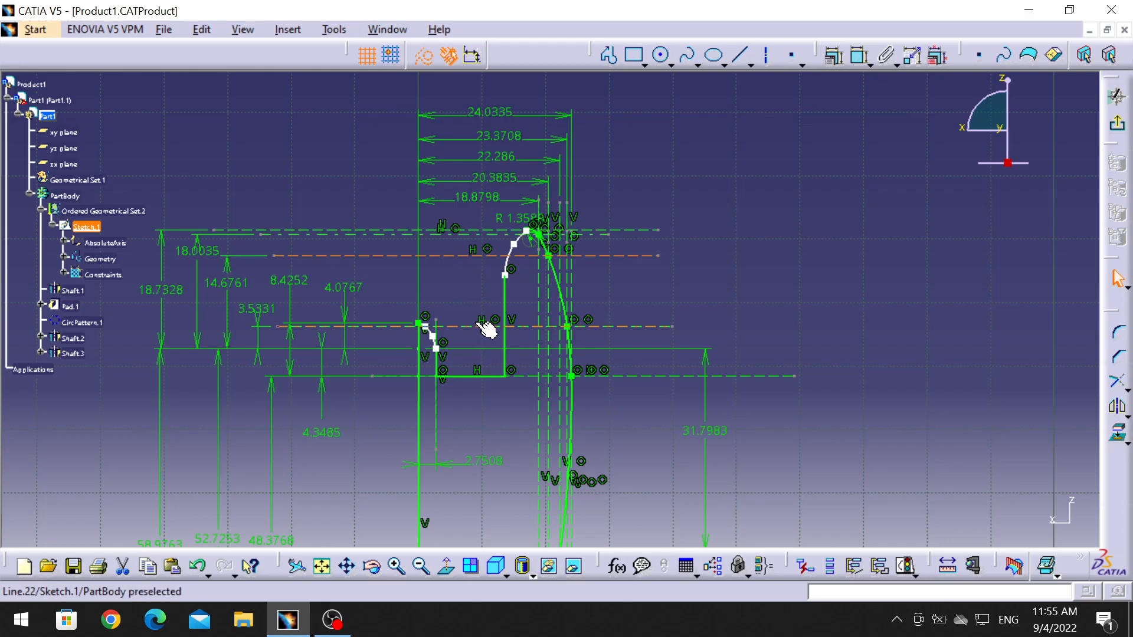
- Examine the profile's dimensions around the sketch origin and the lower end of the outer curve
middle_drag(631, 430, 652, 155)
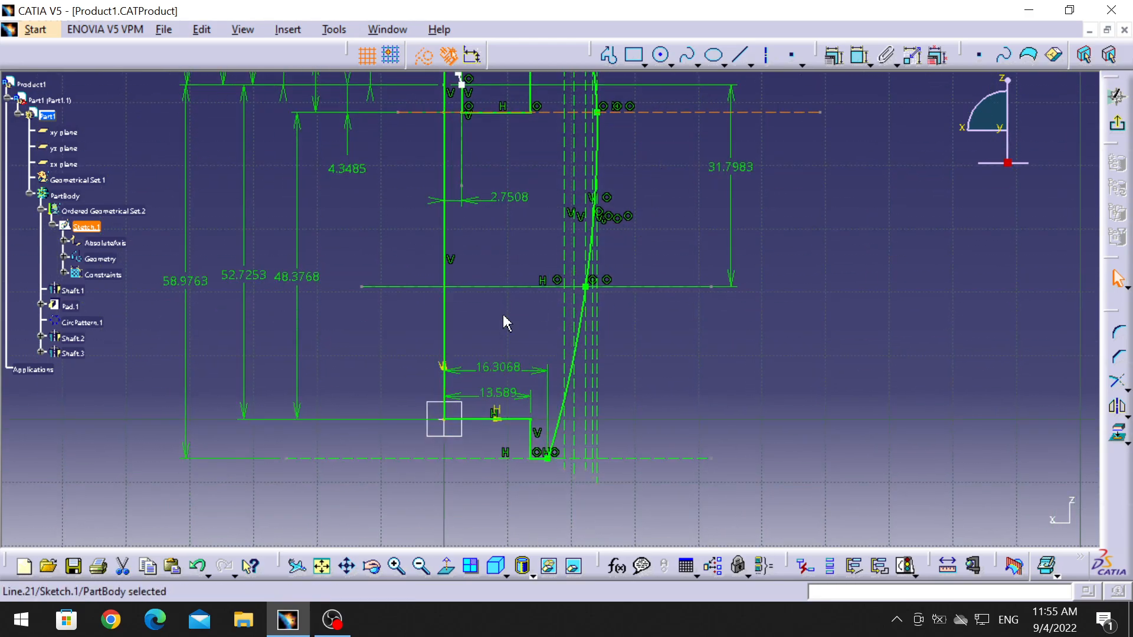
click(720, 376)
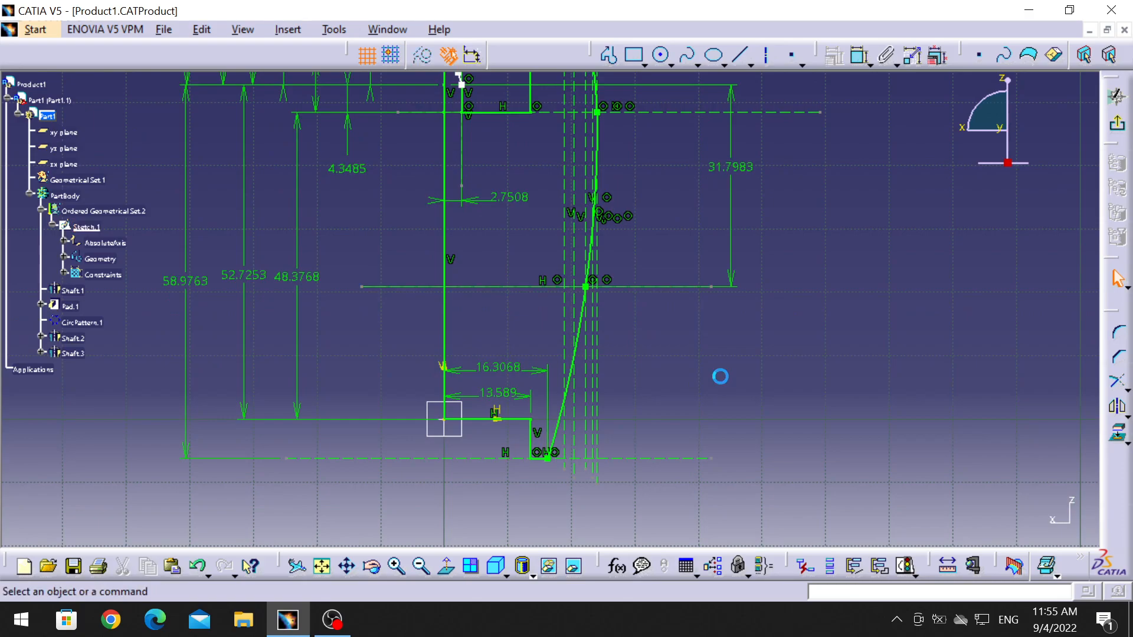
mouse_move(719, 382)
middle_down()
mouse_move(715, 369)
mouse_move(698, 384)
middle_up()
click(399, 565)
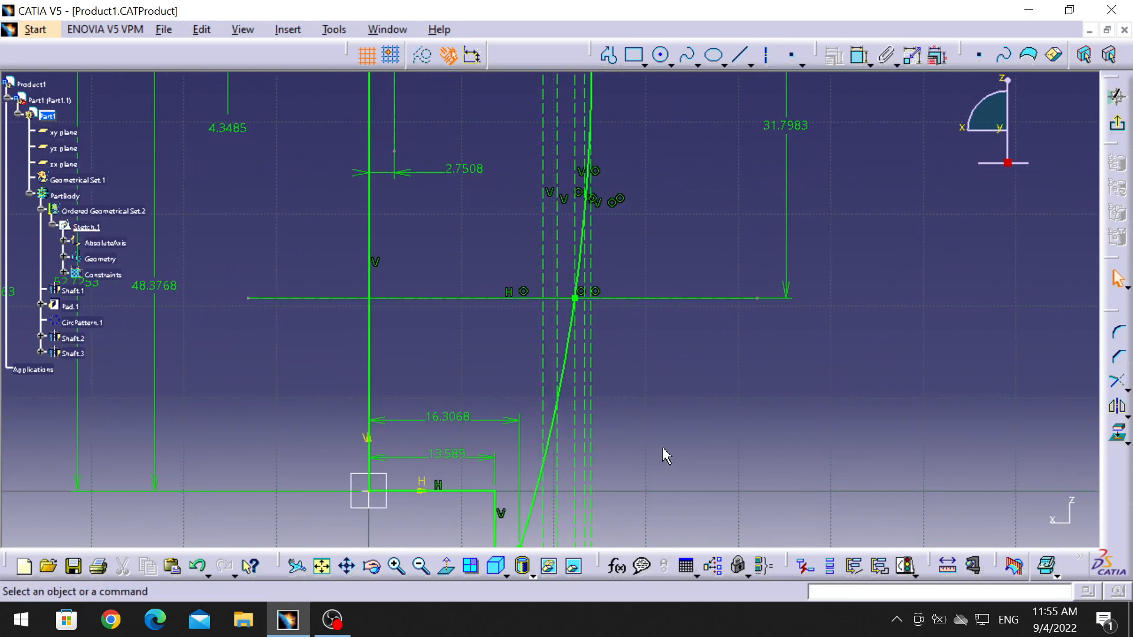
middle_drag(693, 460, 660, 410)
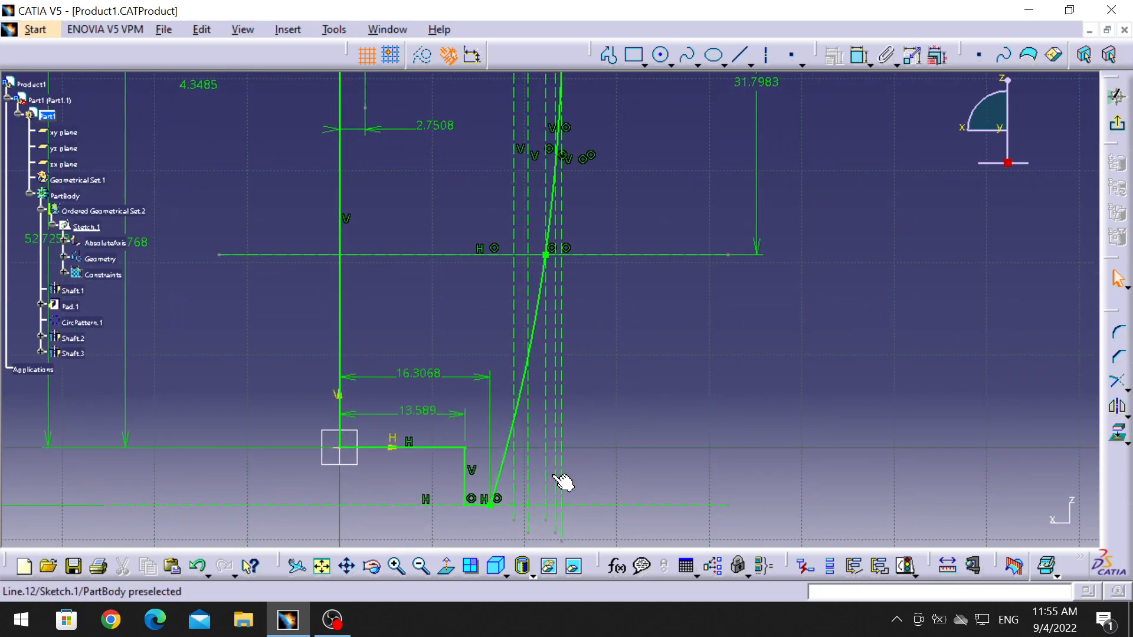
click(685, 57)
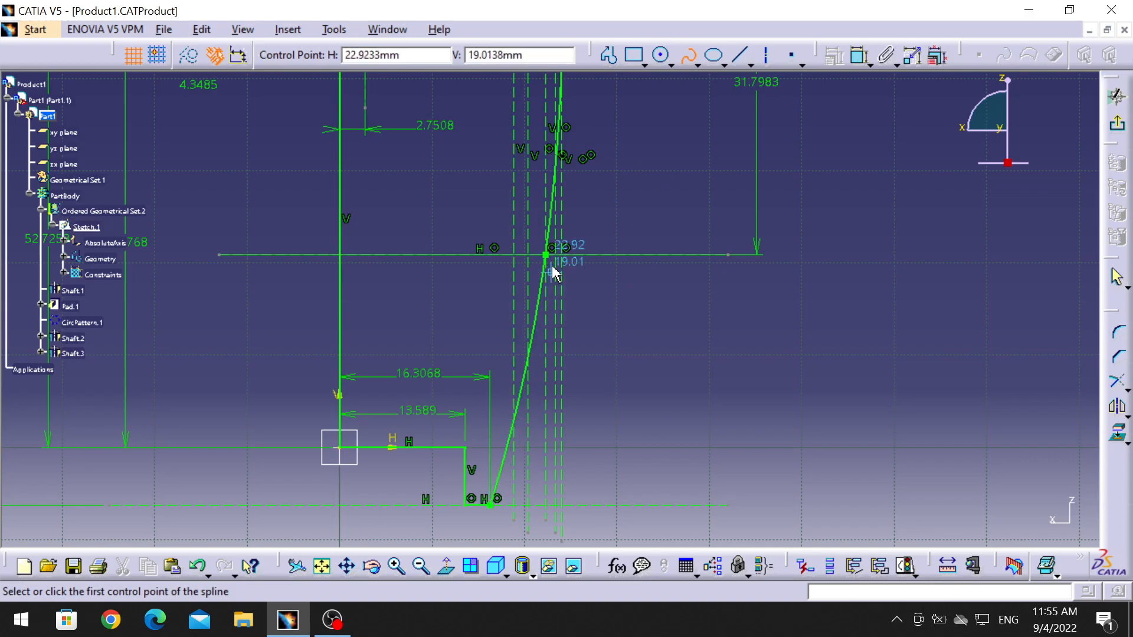
middle_drag(600, 212, 588, 487)
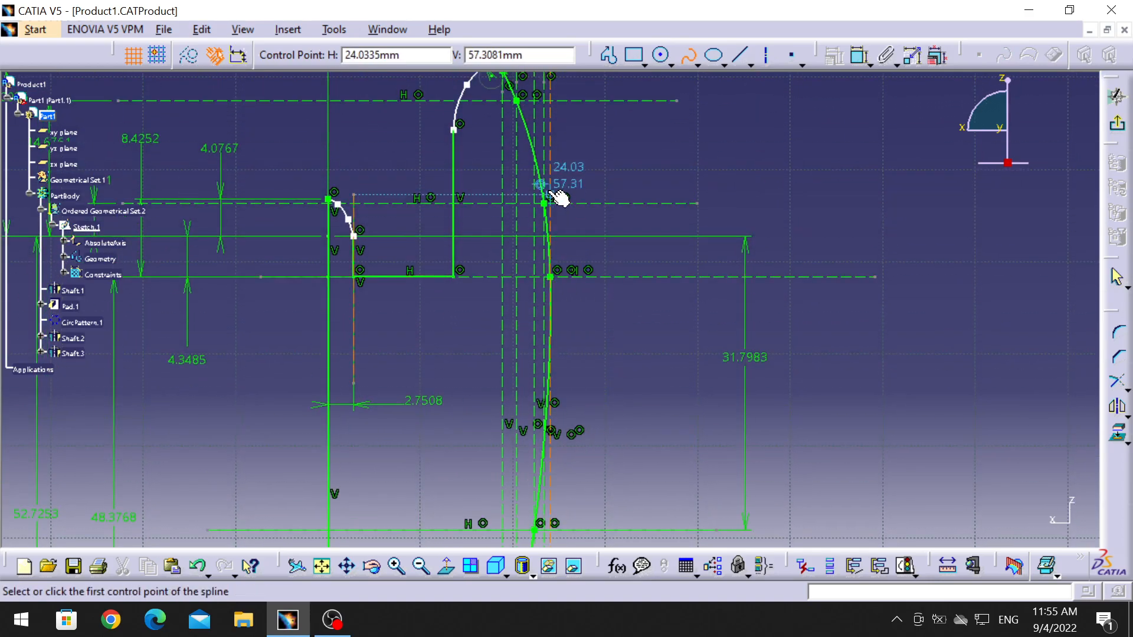
middle_drag(522, 114, 546, 254)
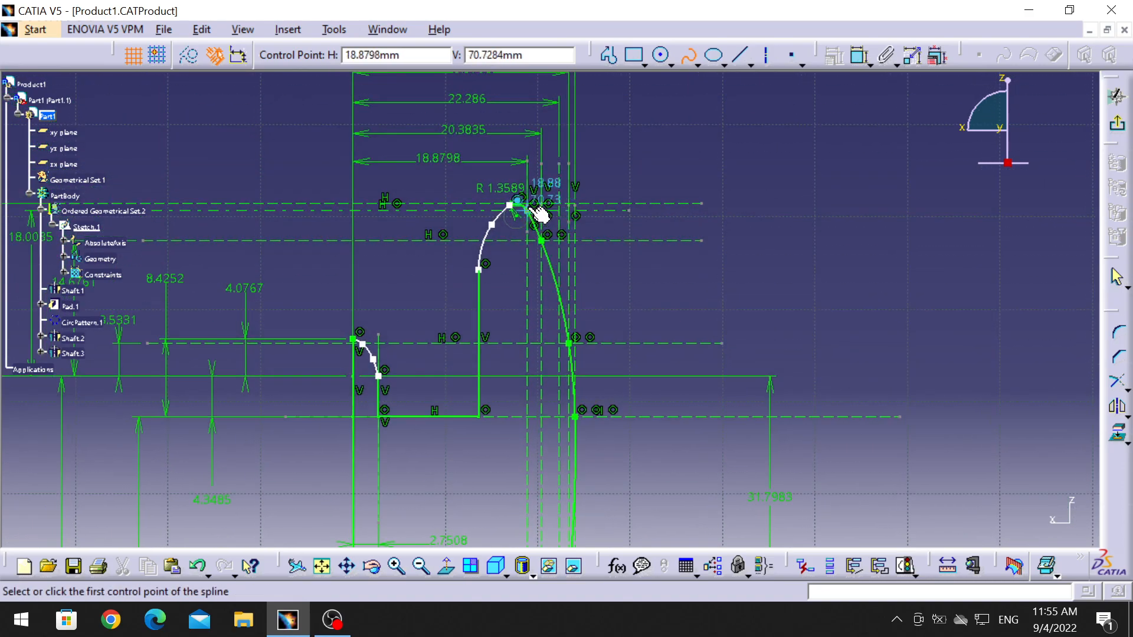
click(685, 59)
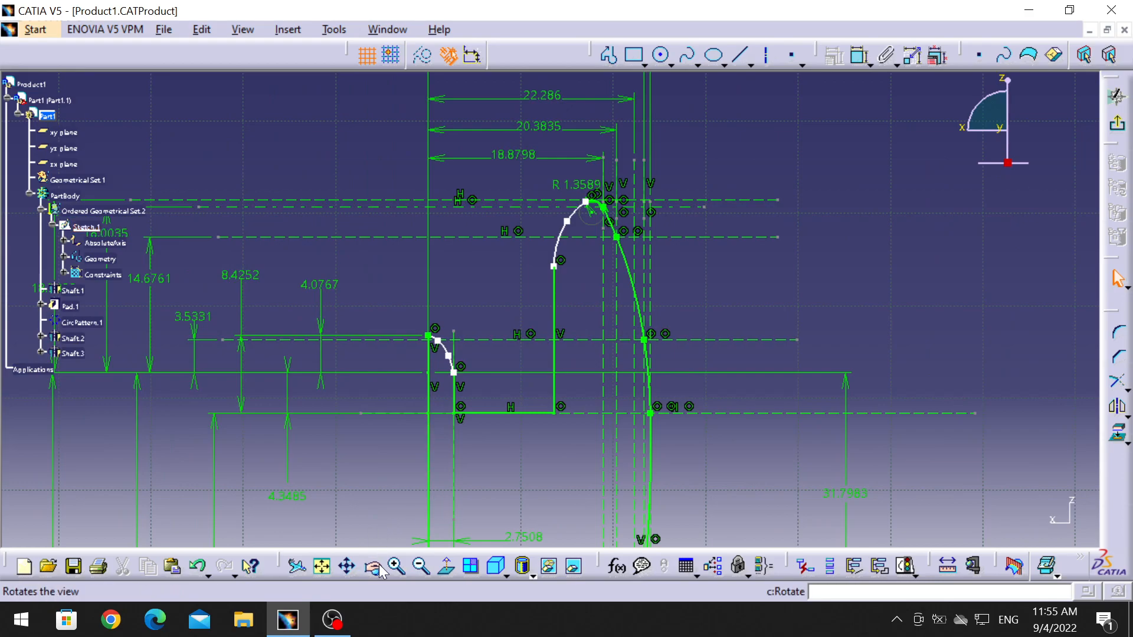
- Examine the intake lip's small arc, the adjoining inner curve and their coincidence constraints in the sketch
click(398, 566)
middle_drag(611, 261, 503, 488)
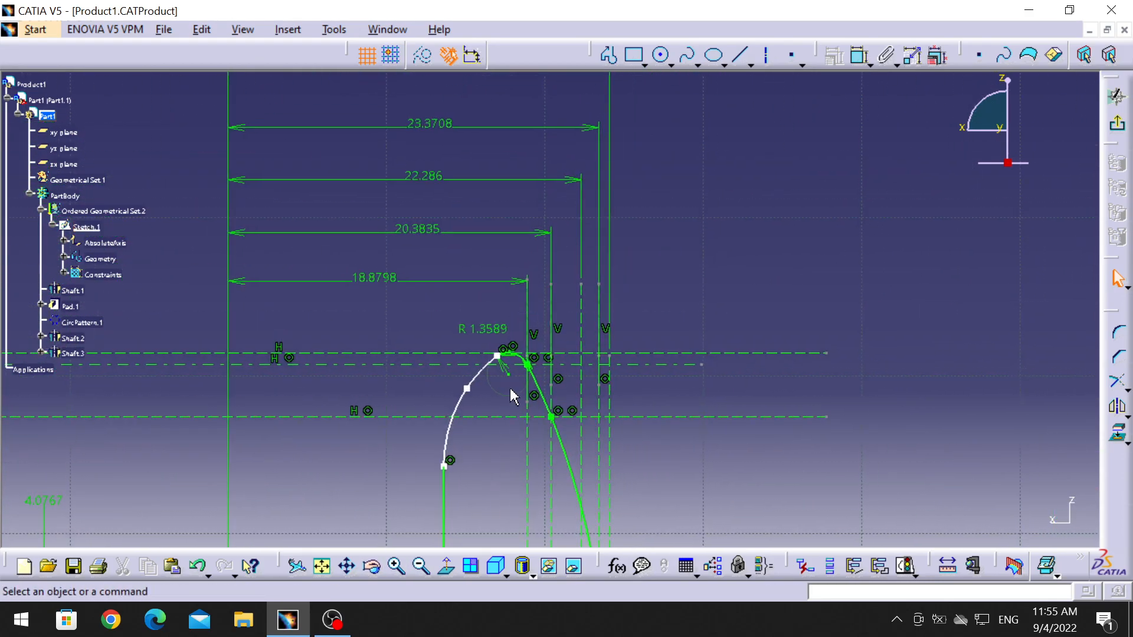
click(509, 398)
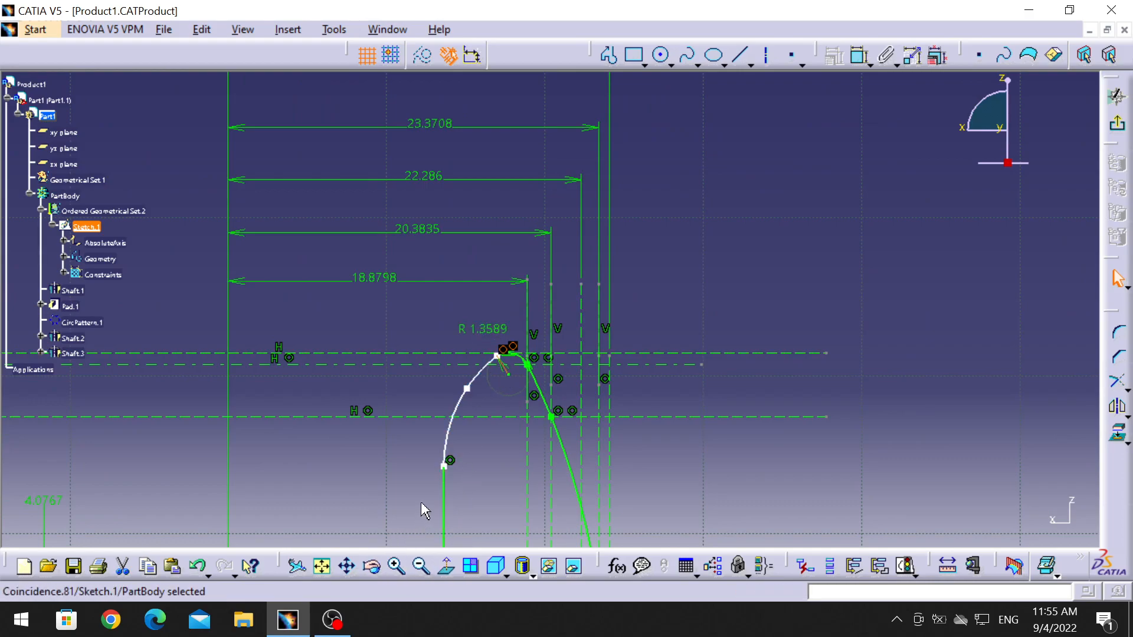
click(422, 567)
mouse_move(506, 444)
middle_down()
mouse_move(563, 376)
mouse_move(556, 402)
mouse_move(575, 349)
middle_up()
click(391, 570)
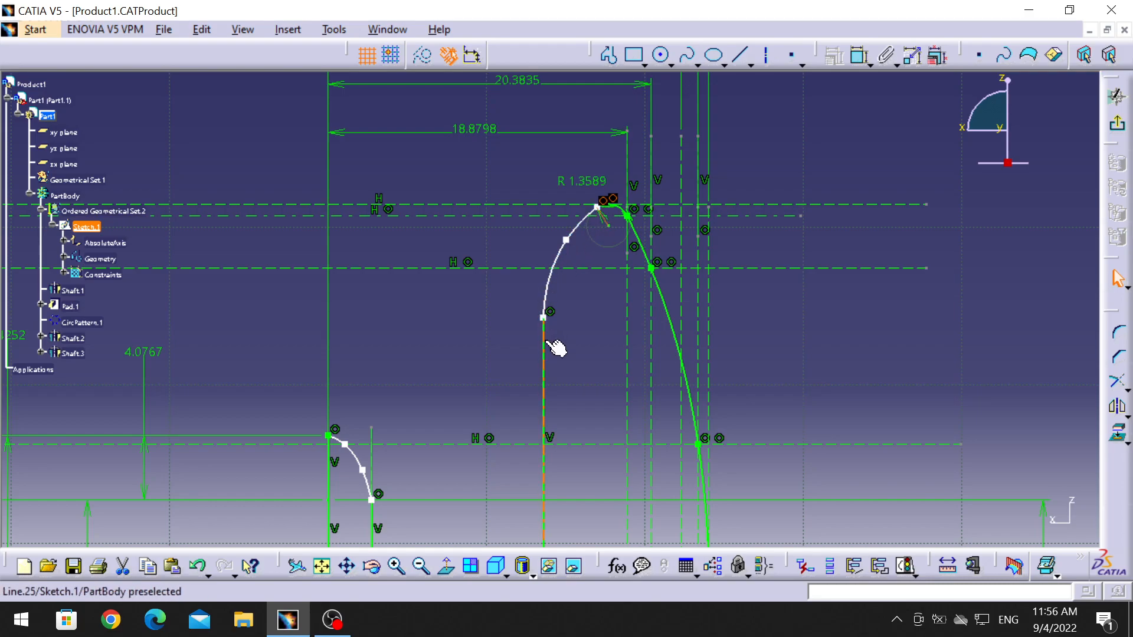
click(550, 312)
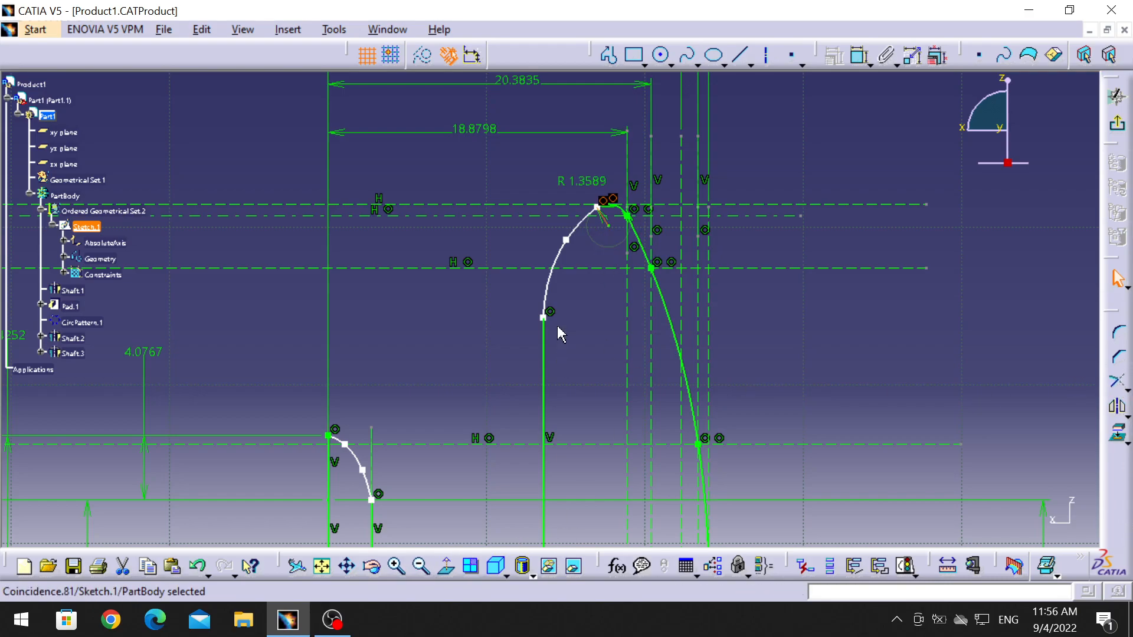
click(634, 247)
- Exit the nacelle sketch and review the definition of the shaft revolved from it, including angles, profile and axis
double_click(74, 291)
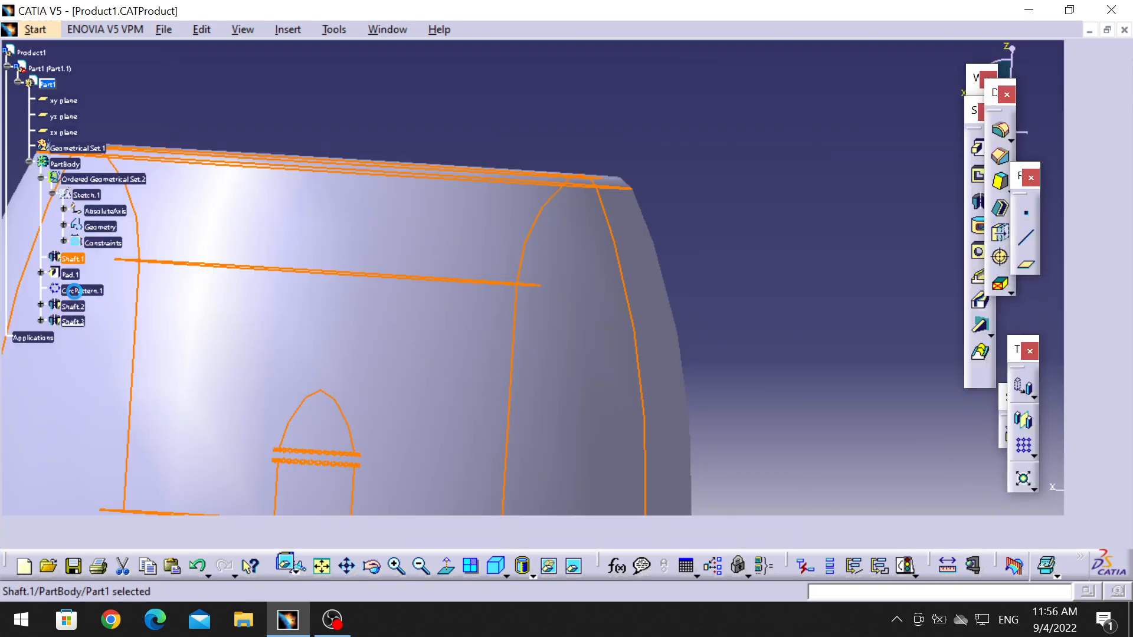
middle_drag(701, 345, 830, 499)
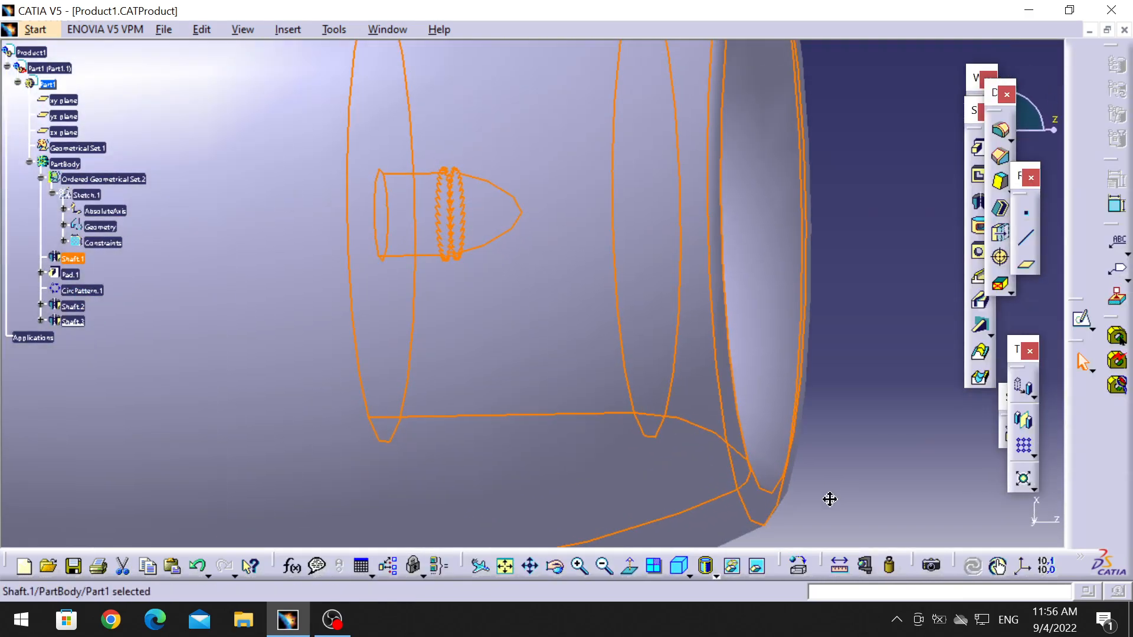
click(603, 566)
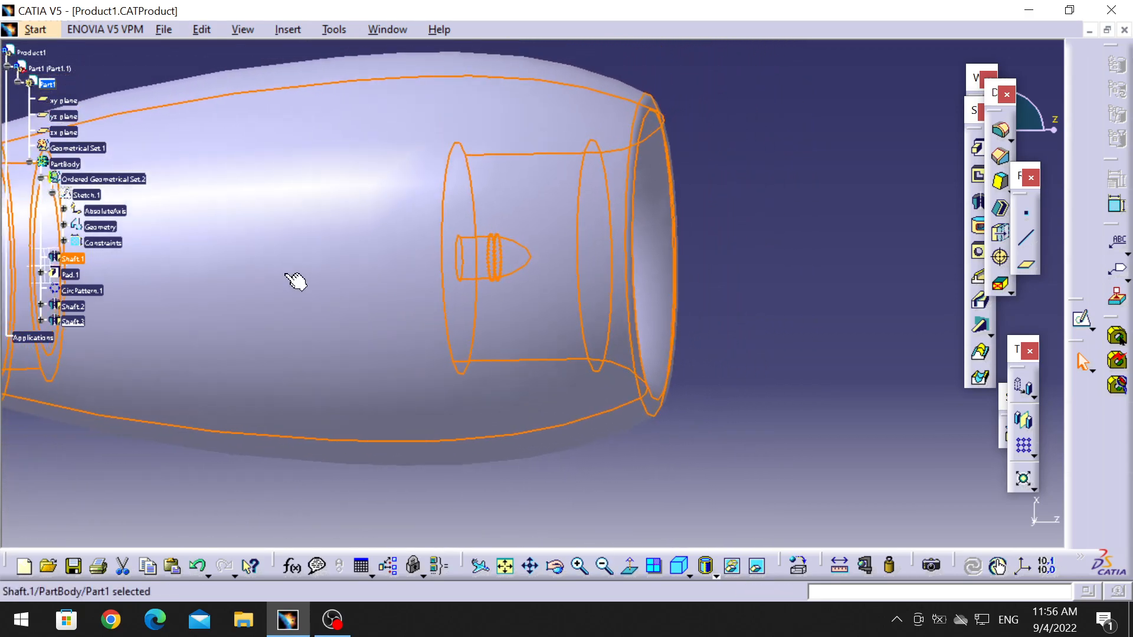
middle_drag(289, 274, 514, 334)
double_click(77, 258)
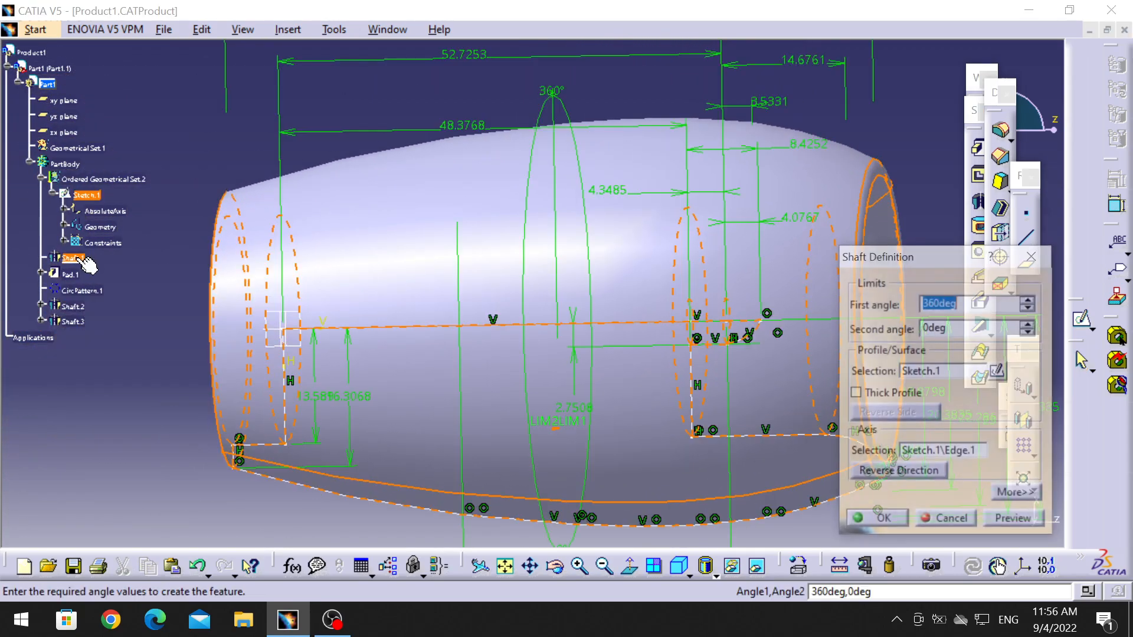
click(954, 519)
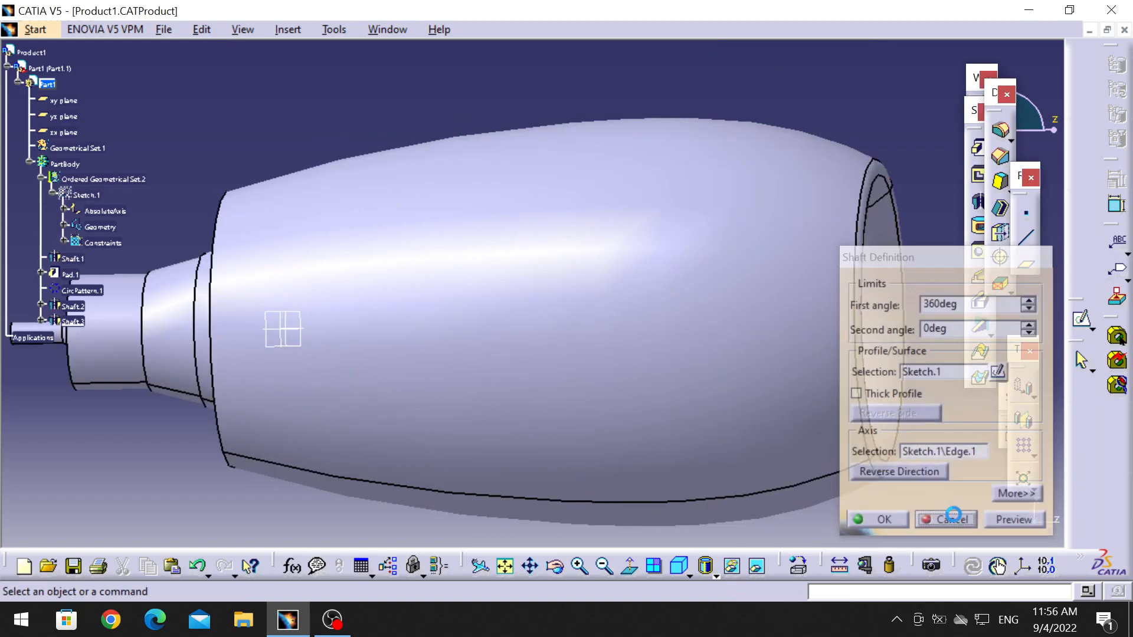
- Orient the view towards the fan intake and open the fan blade pad's profile sketch
middle_drag(500, 66, 625, 74)
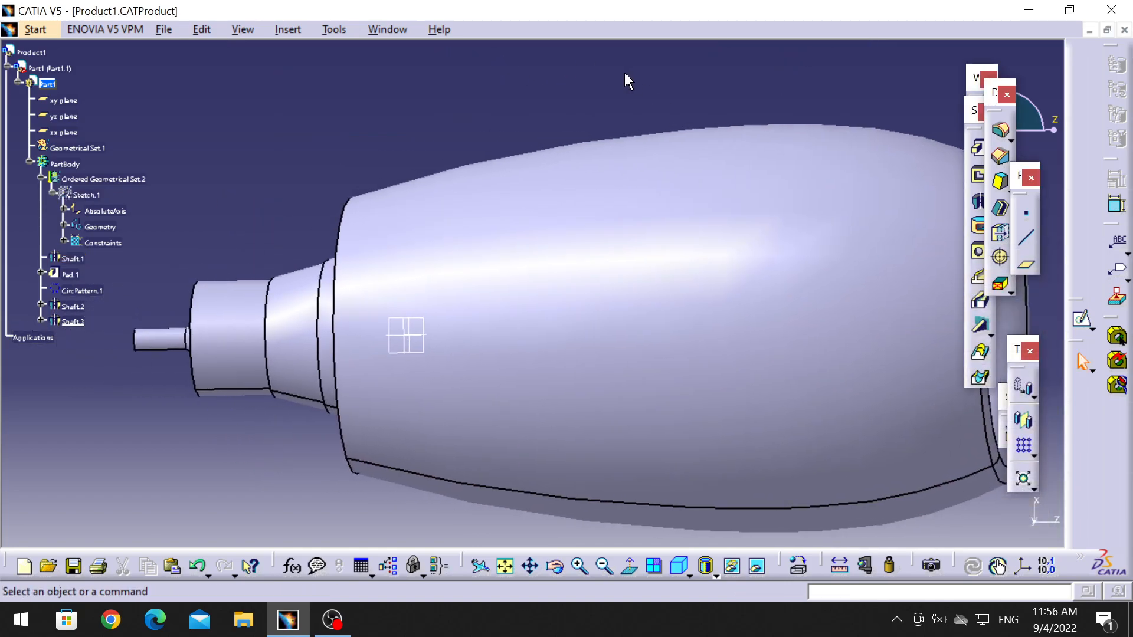
click(555, 566)
drag(662, 409, 437, 357)
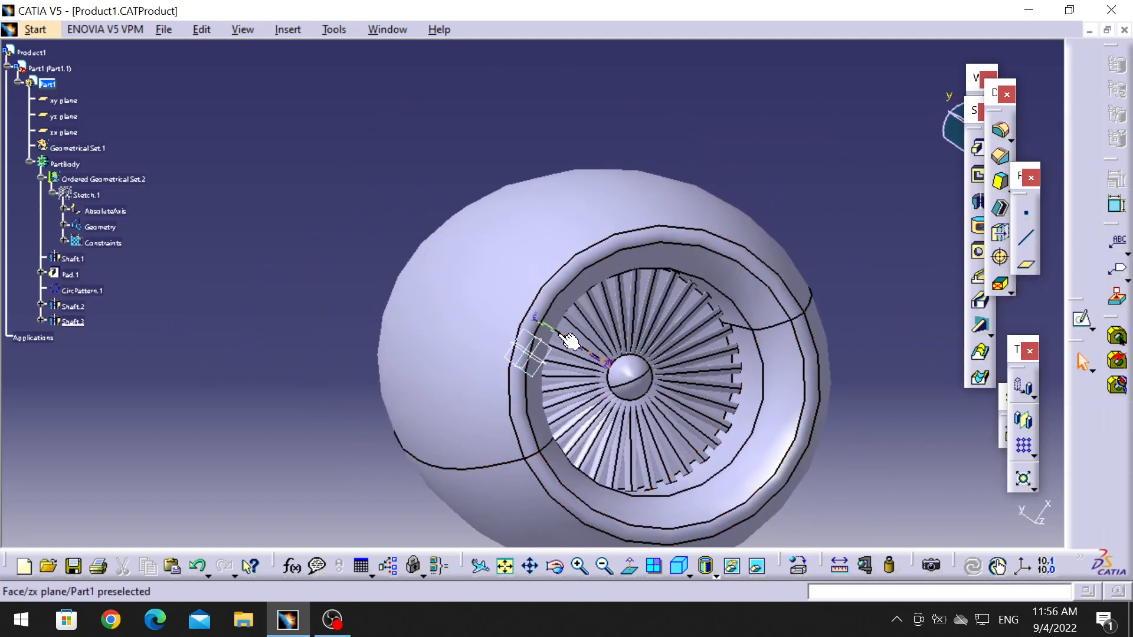
middle_drag(844, 278, 790, 193)
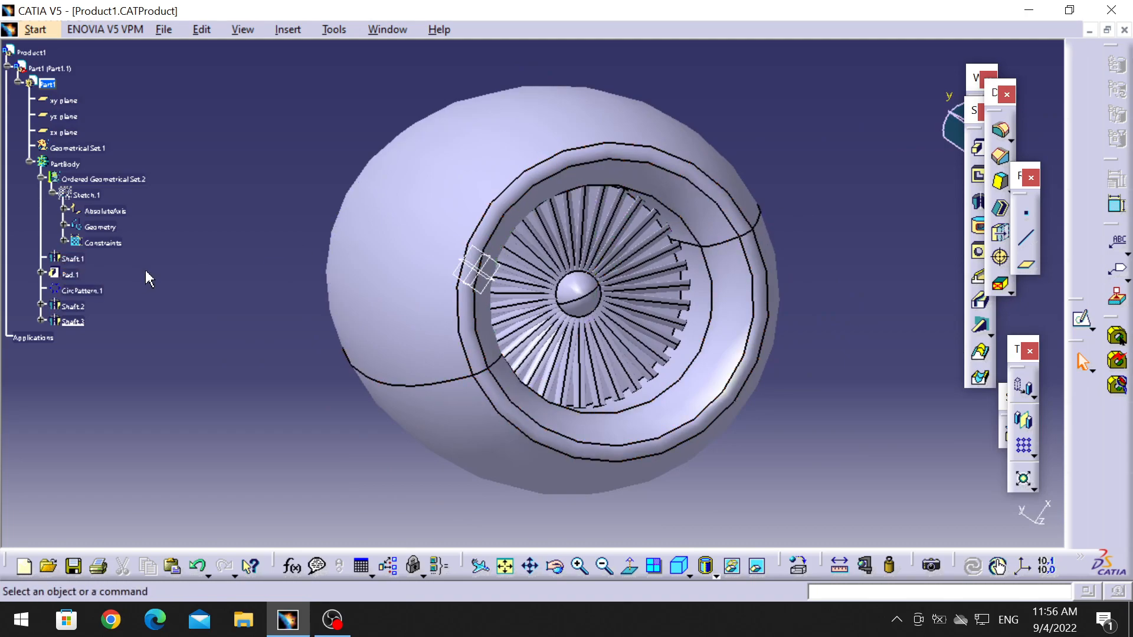
click(42, 272)
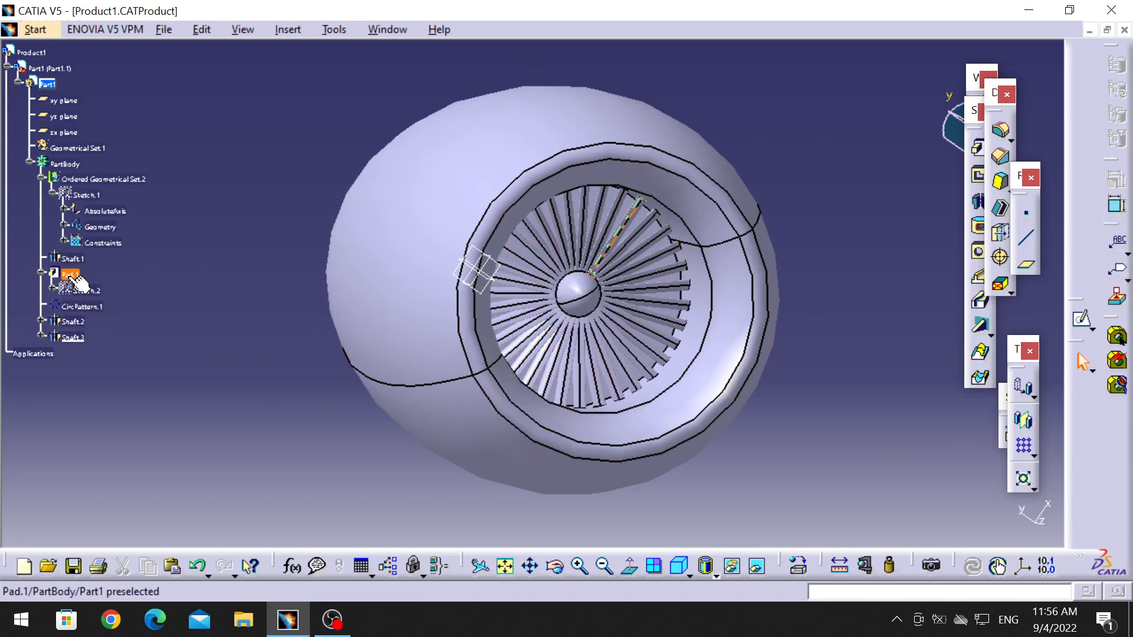
double_click(87, 291)
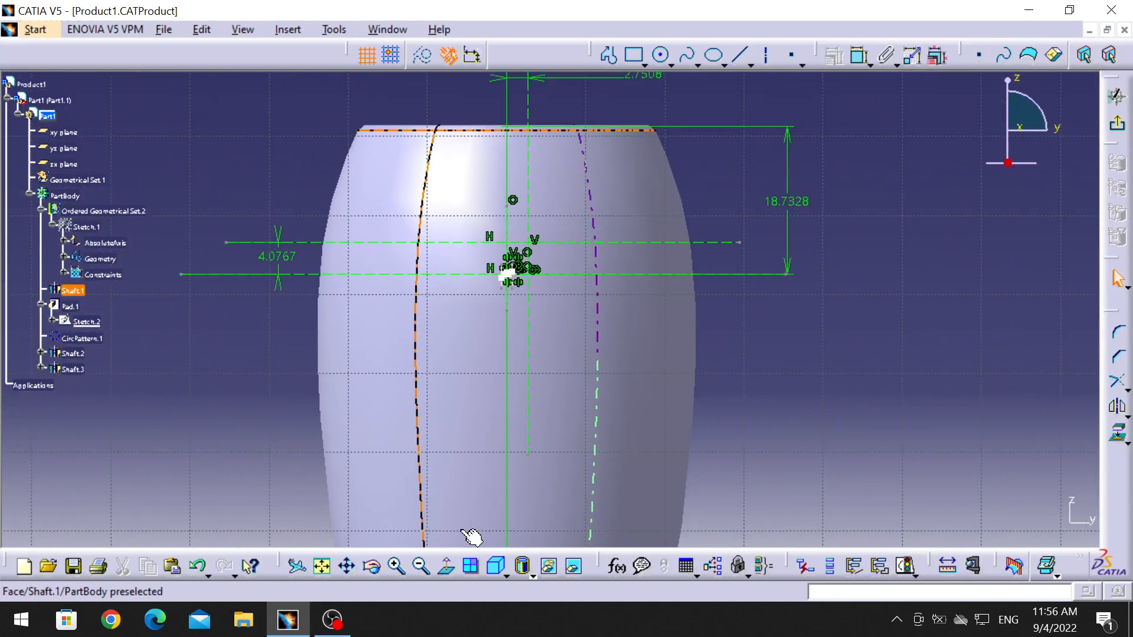
- Examine the fan blade's small spline profile and its constraints near the sketch axes
click(397, 565)
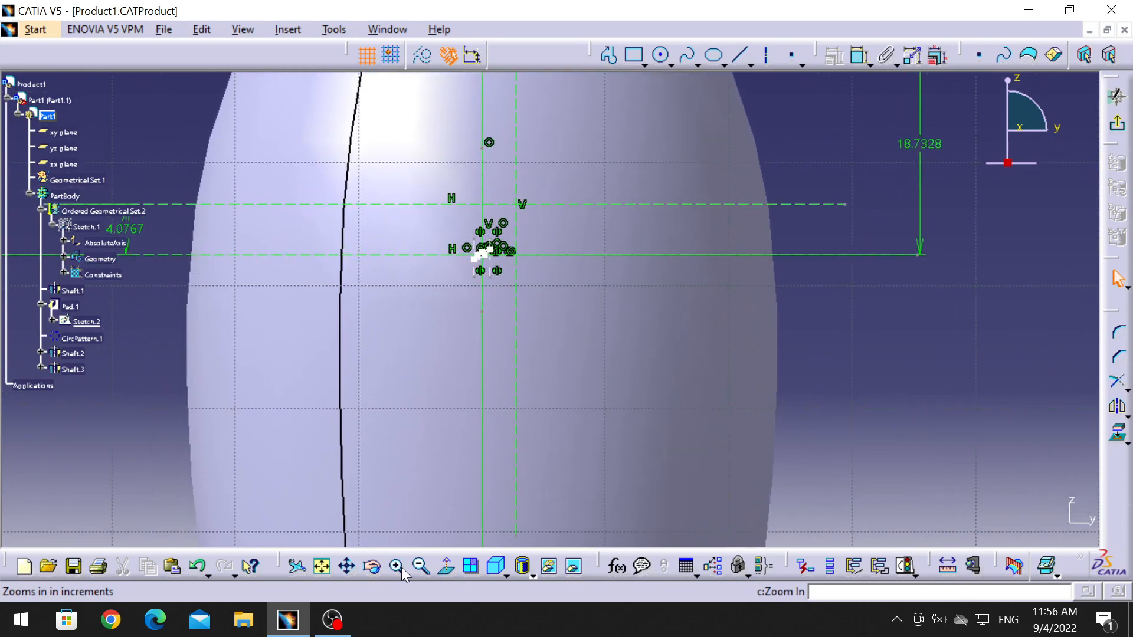
middle_drag(601, 208, 627, 270)
click(397, 566)
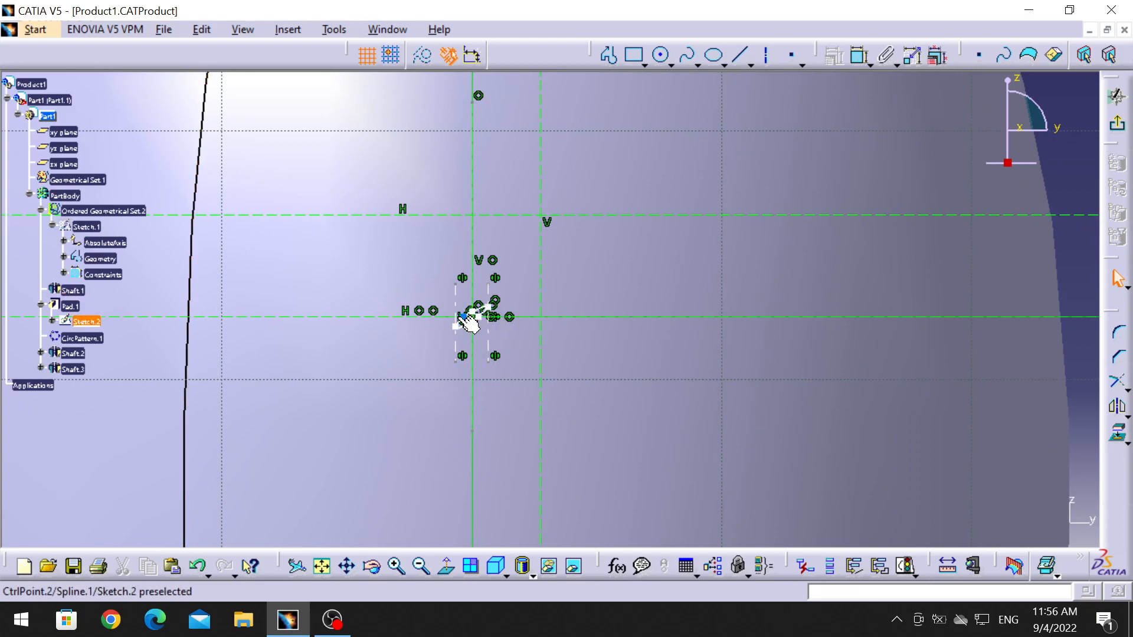
middle_drag(569, 295, 403, 481)
- Examine the dimensions that locate the blade profile relative to the nacelle's front edge and the construction lines
click(421, 567)
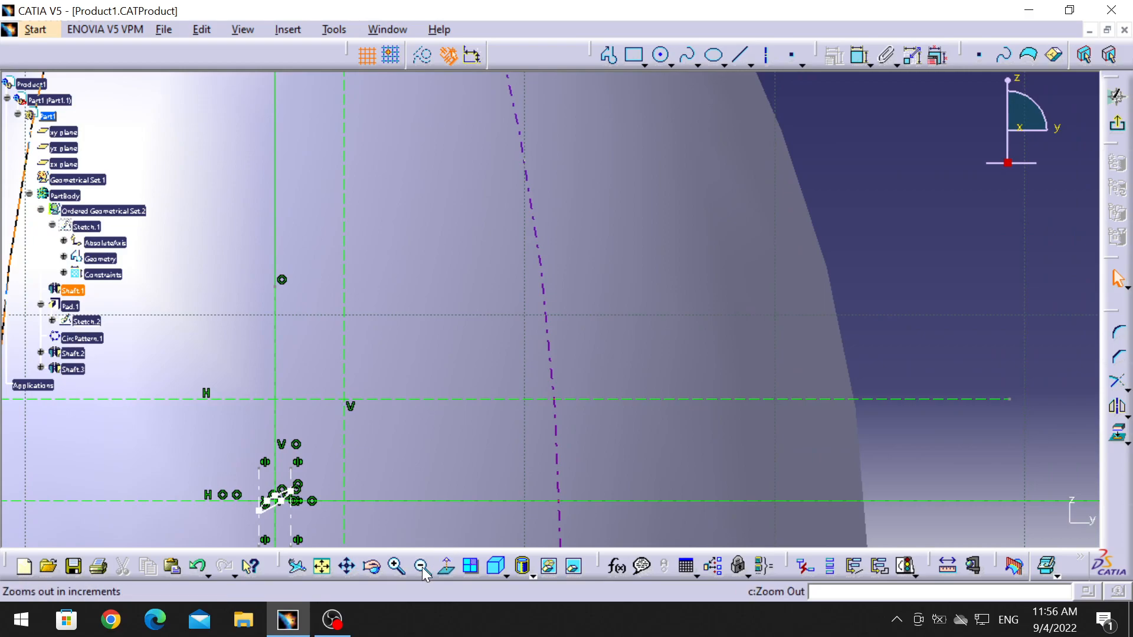
click(421, 566)
click(421, 566)
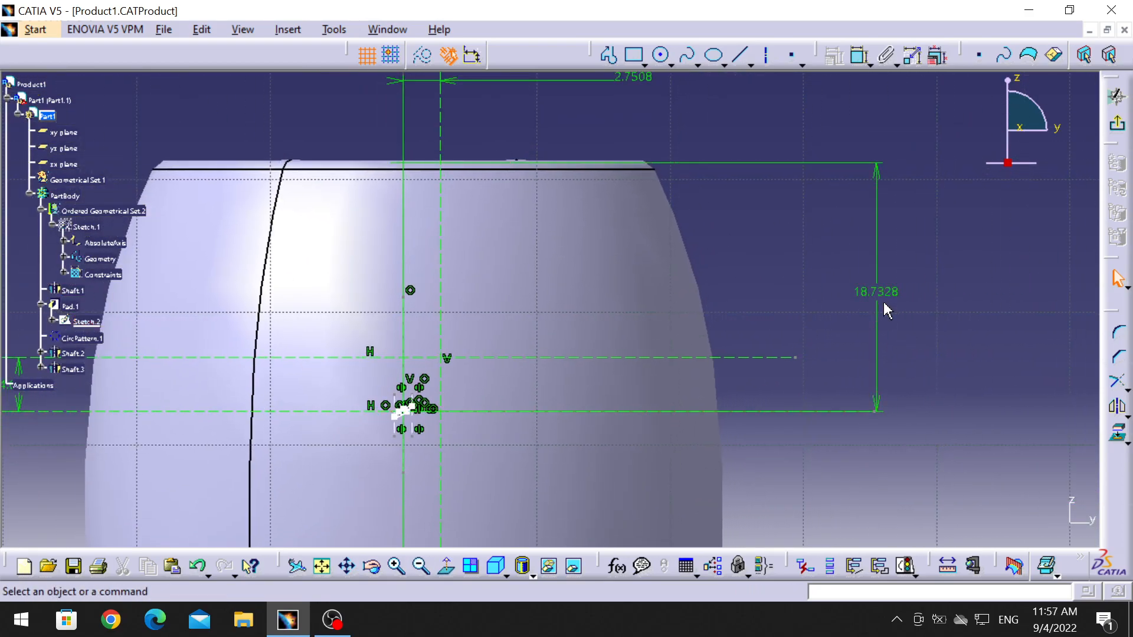
middle_drag(749, 281, 896, 283)
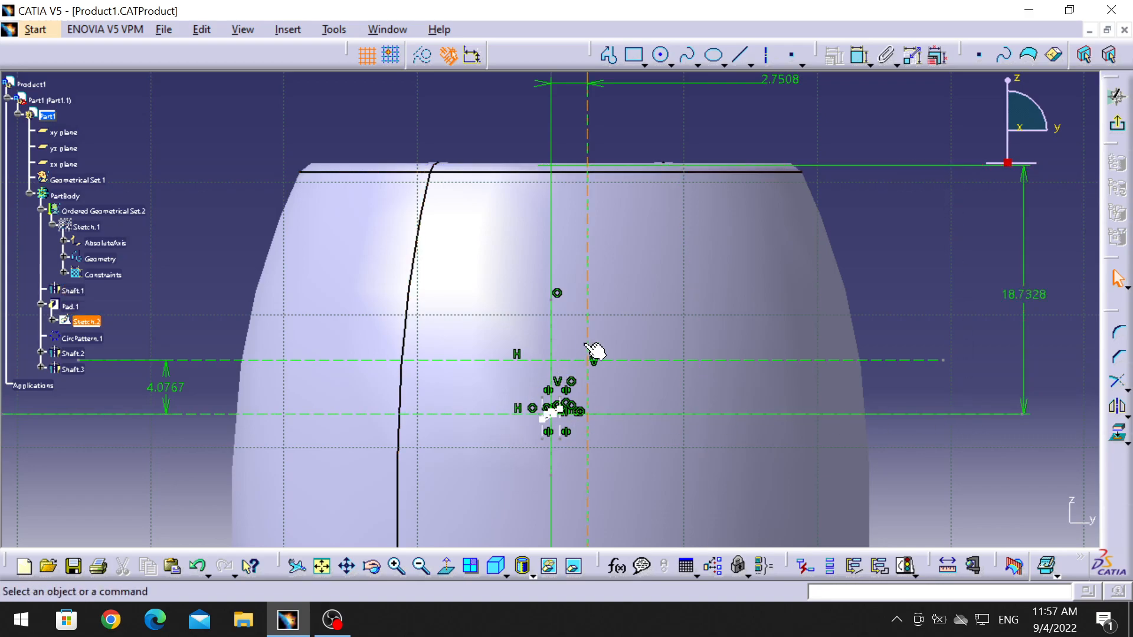
middle_drag(641, 145, 719, 93)
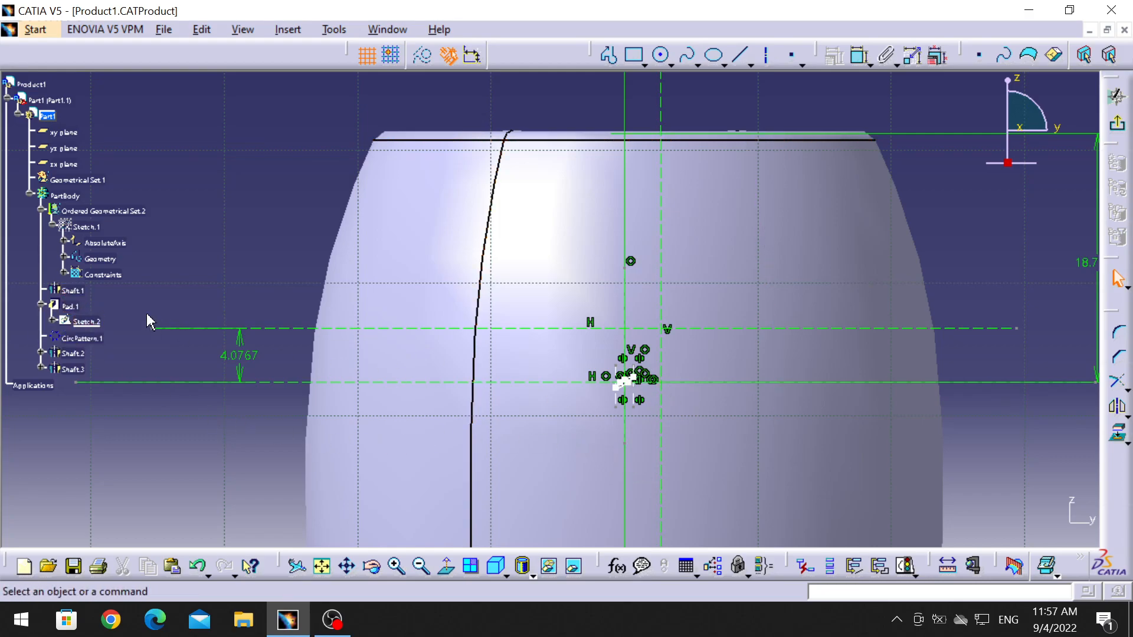
- Exit the blade sketch and review the blade pad's definition, including its limit type, length and profile
click(1116, 123)
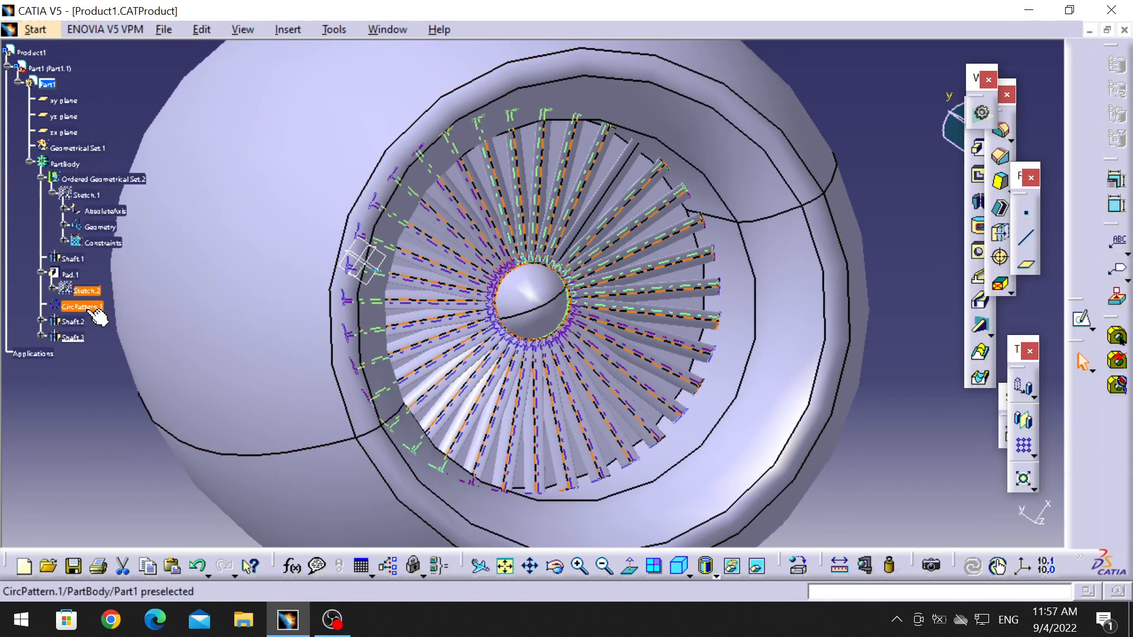
double_click(71, 274)
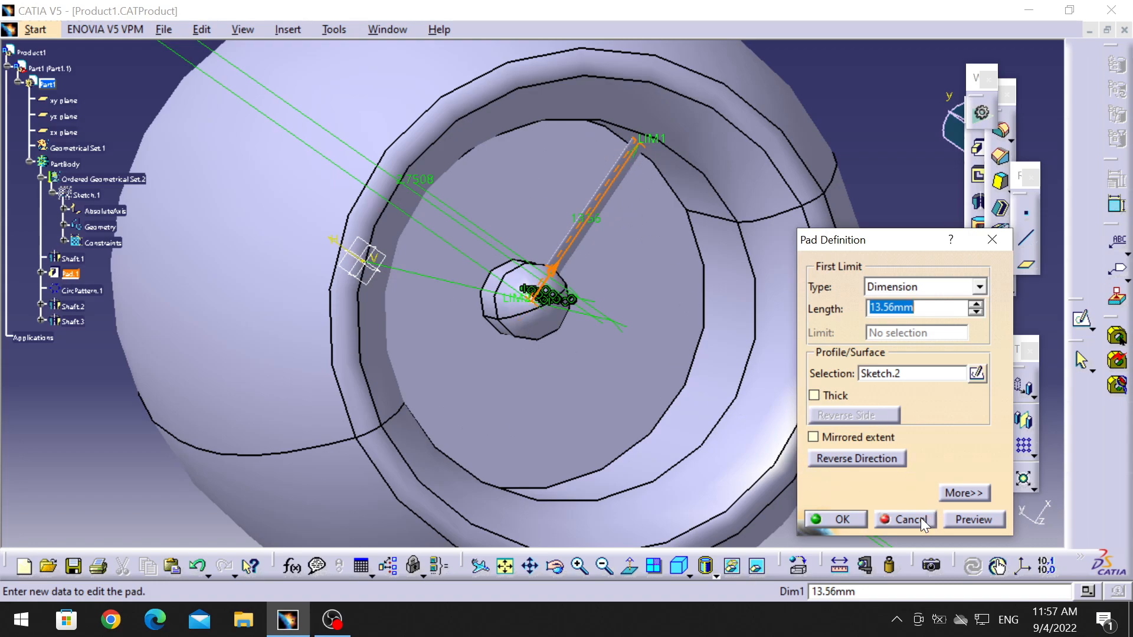
click(904, 519)
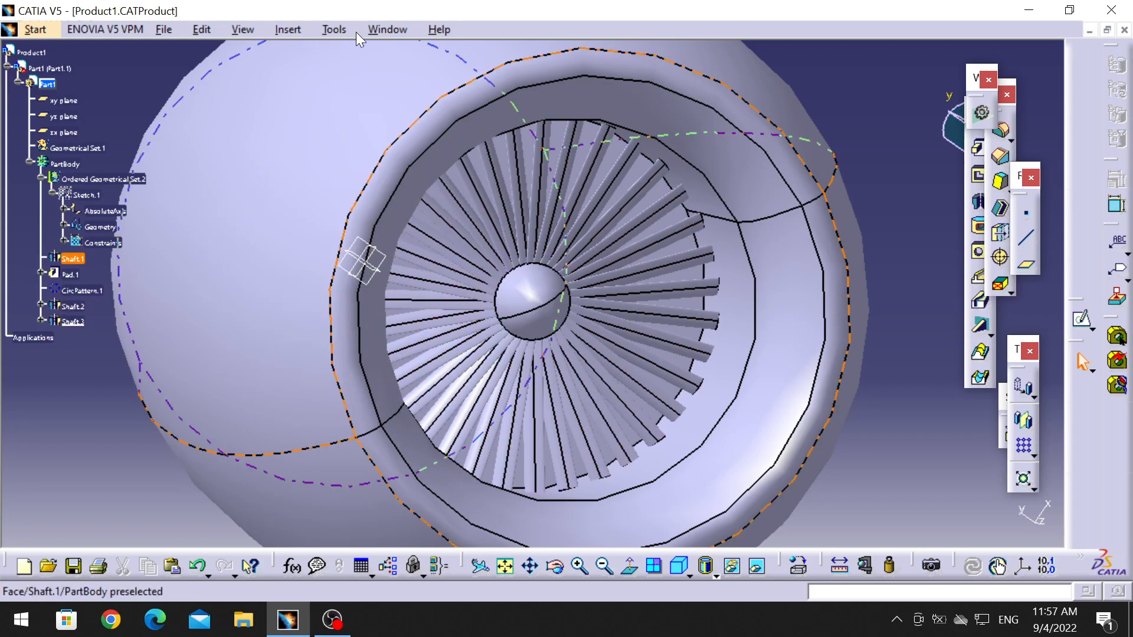
- Locate the Circular Pattern command among the transformation features without starting it
click(332, 30)
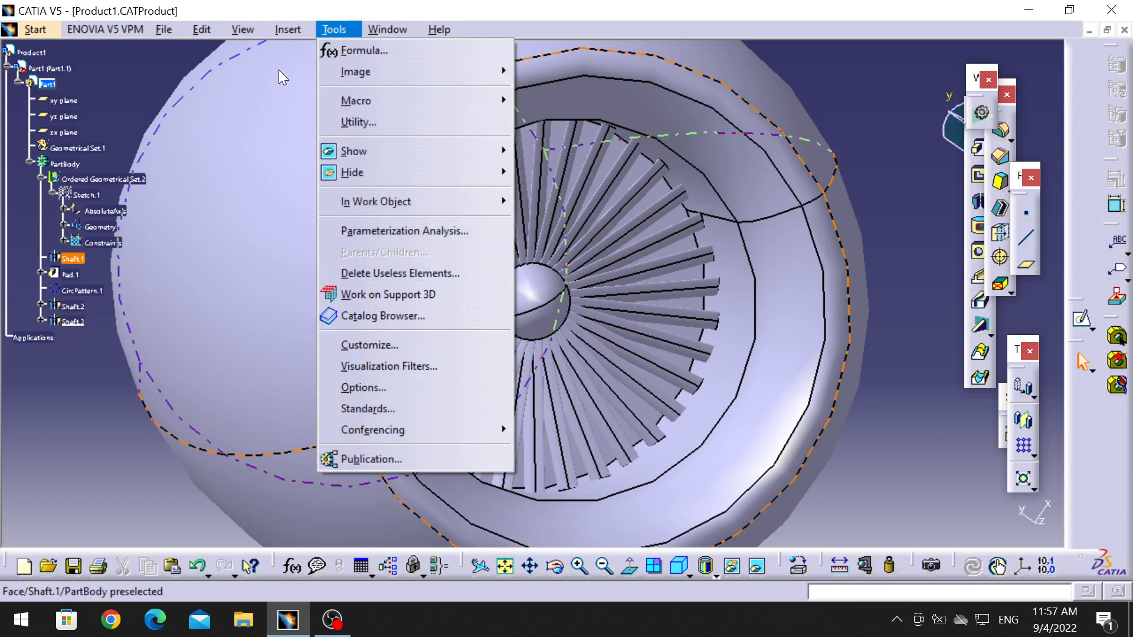
mouse_move(286, 32)
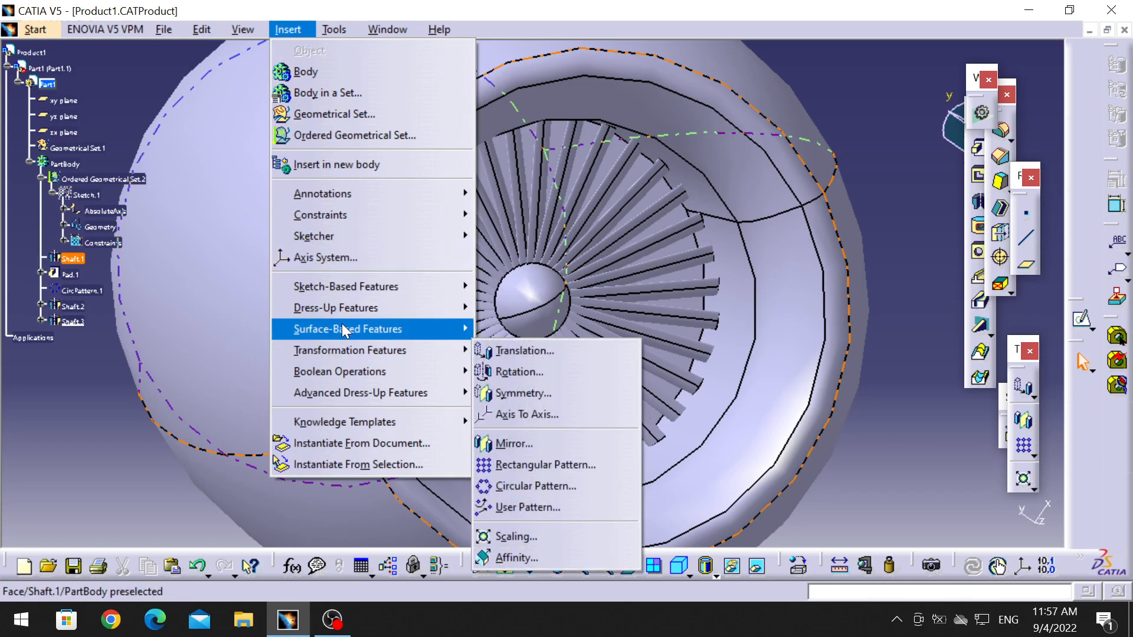
mouse_move(337, 352)
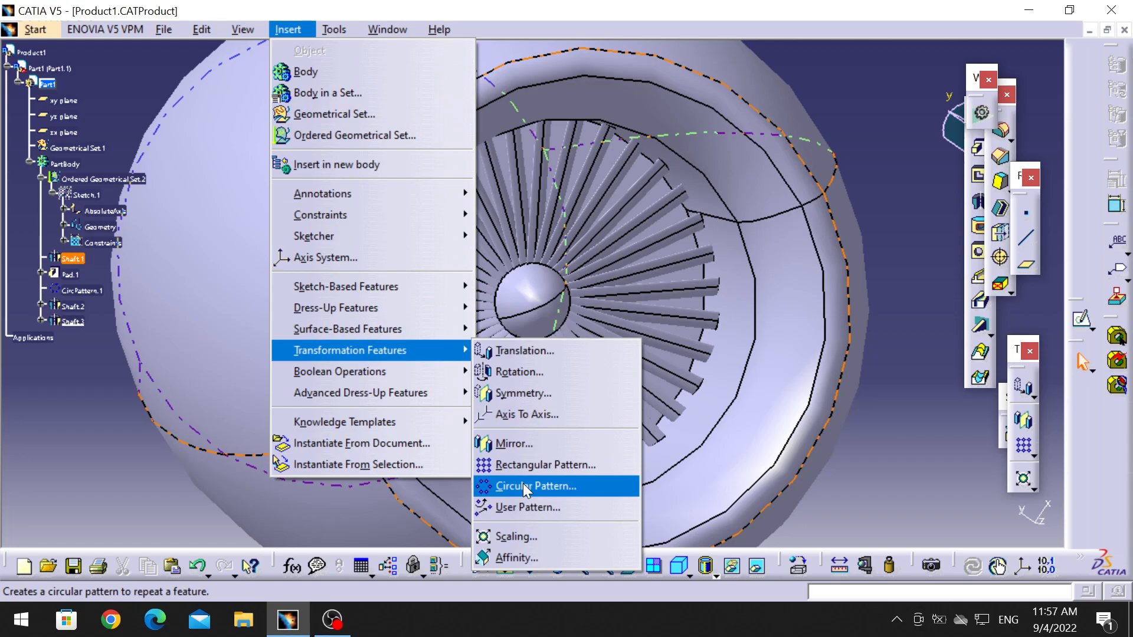
click(109, 394)
- Review the fan blades' circular pattern definition, including its parameter type, instances, reference element and patterned object
double_click(104, 299)
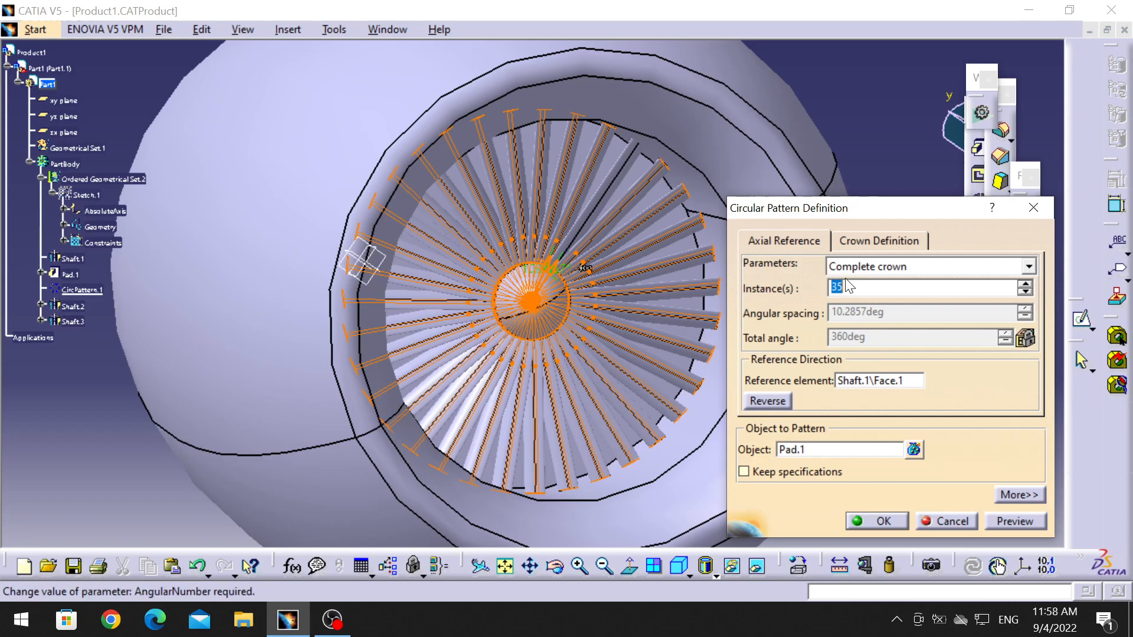
click(833, 268)
click(841, 324)
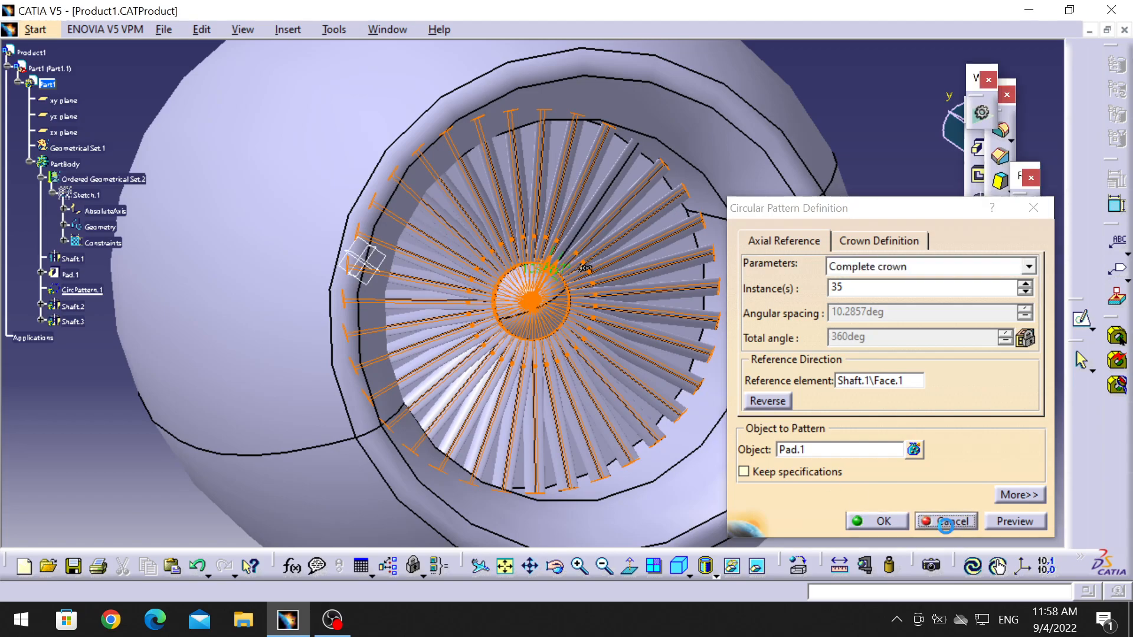
click(946, 524)
- Orbit around the engine from the intake to the exhaust end to inspect the stepped core and tail cone
click(603, 566)
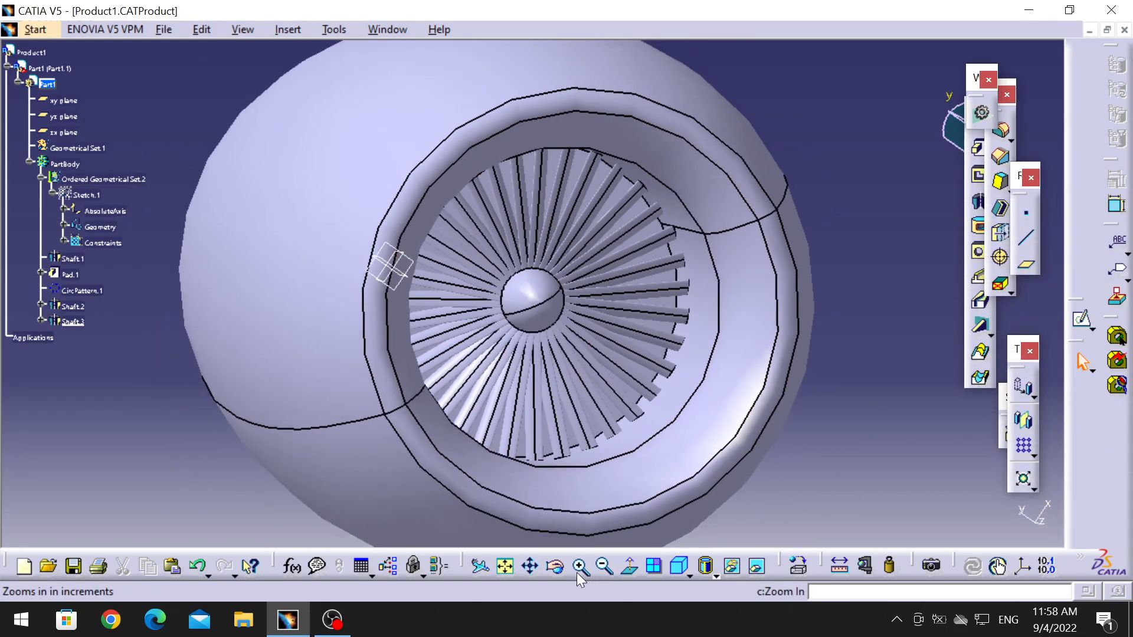
click(554, 566)
drag(578, 424, 761, 404)
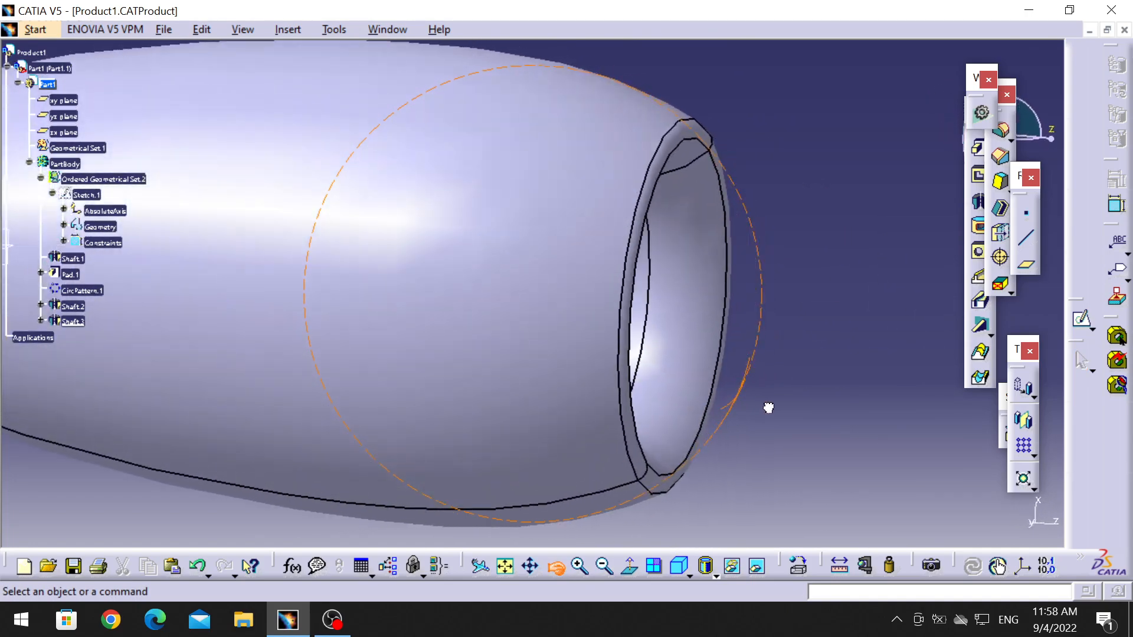
middle_click(301, 313)
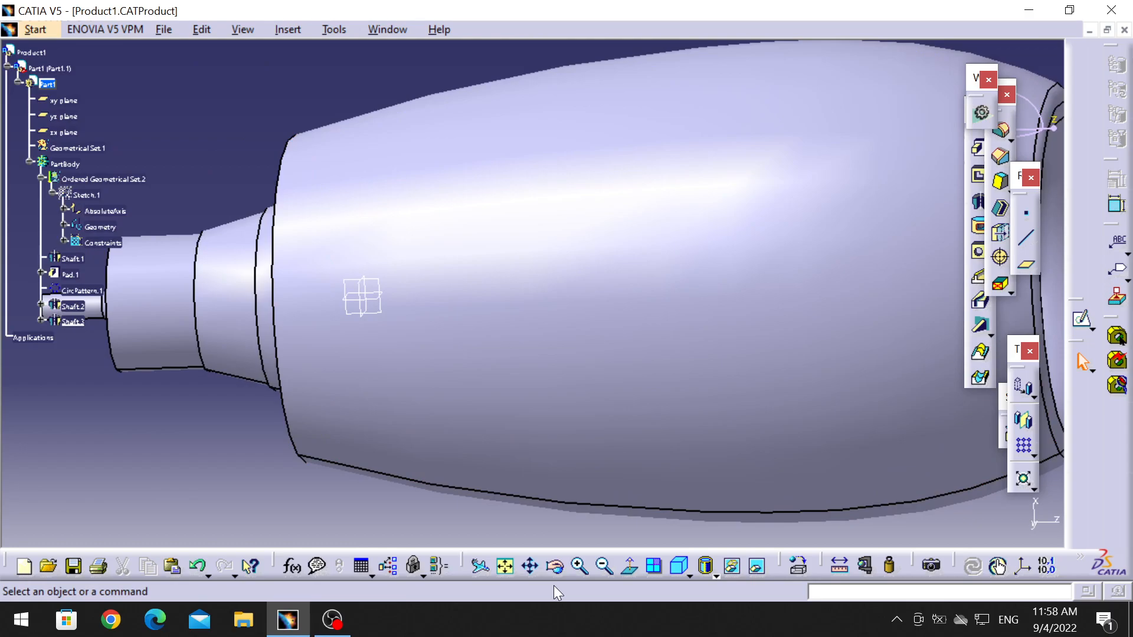
click(556, 569)
drag(256, 366, 346, 346)
middle_drag(405, 366, 644, 270)
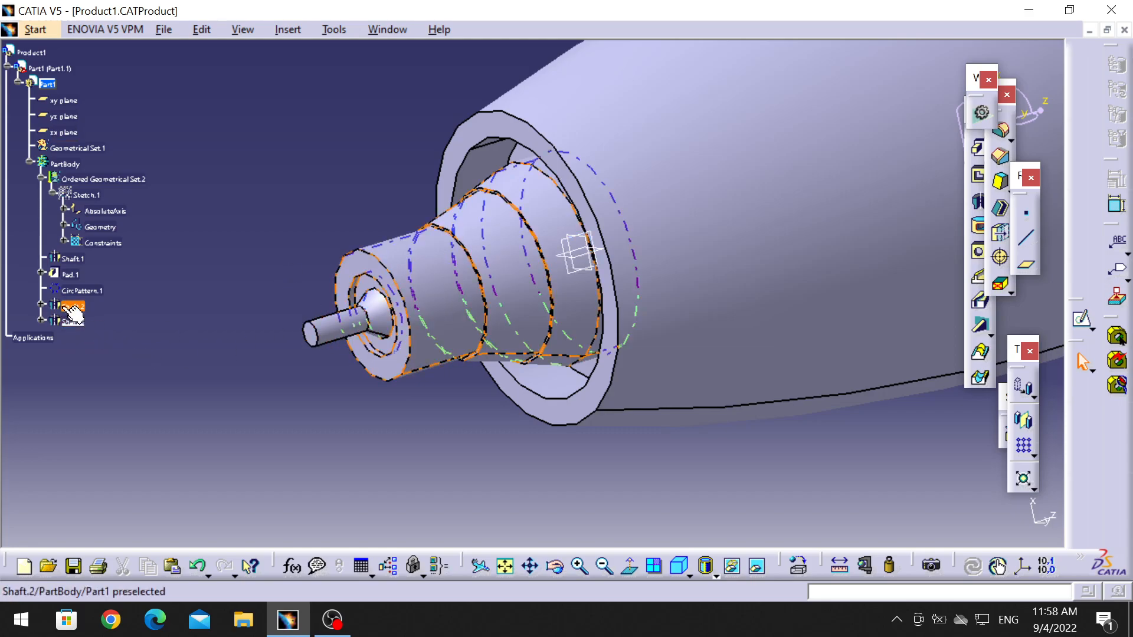
- Open the sketch behind Shaft.2 and examine the stepped core profile with its dimensions
click(41, 305)
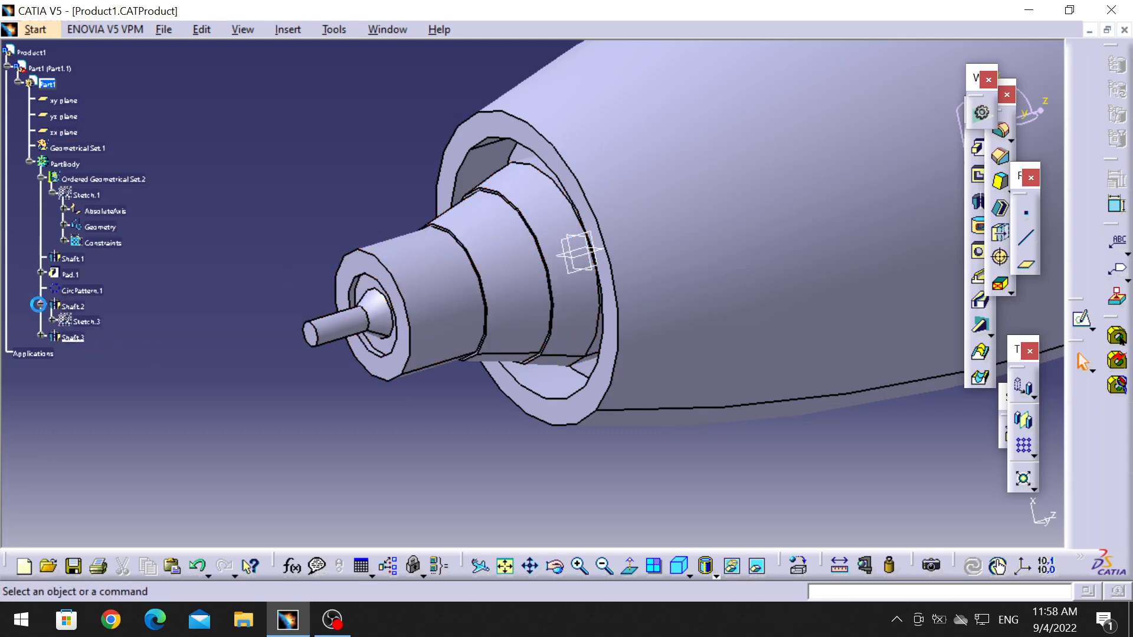
double_click(89, 322)
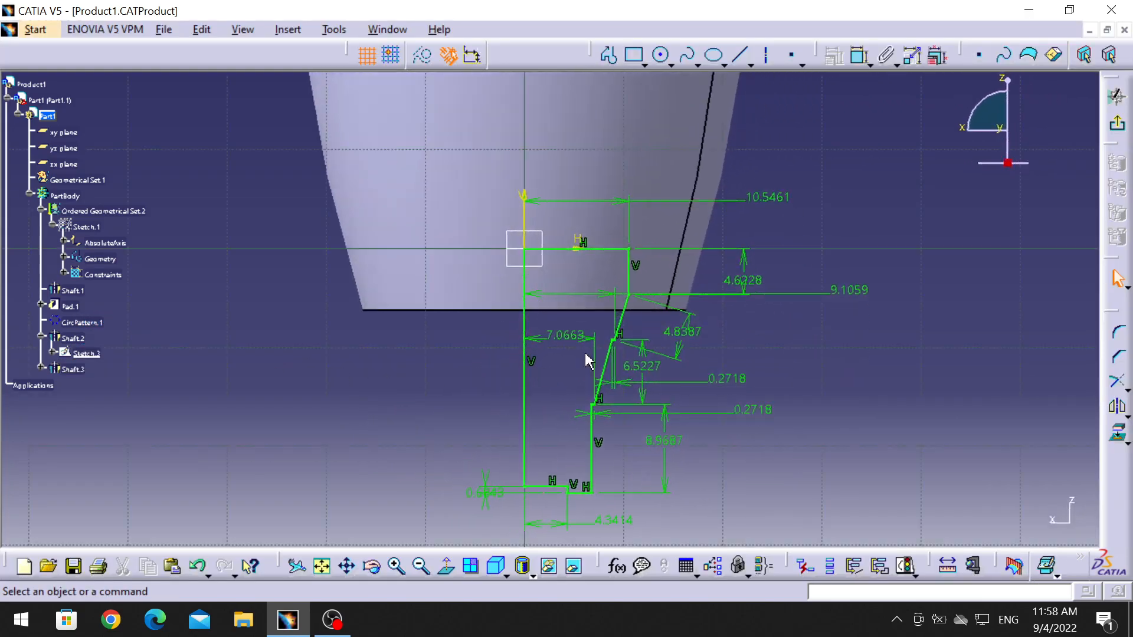
click(399, 568)
middle_drag(732, 381, 816, 425)
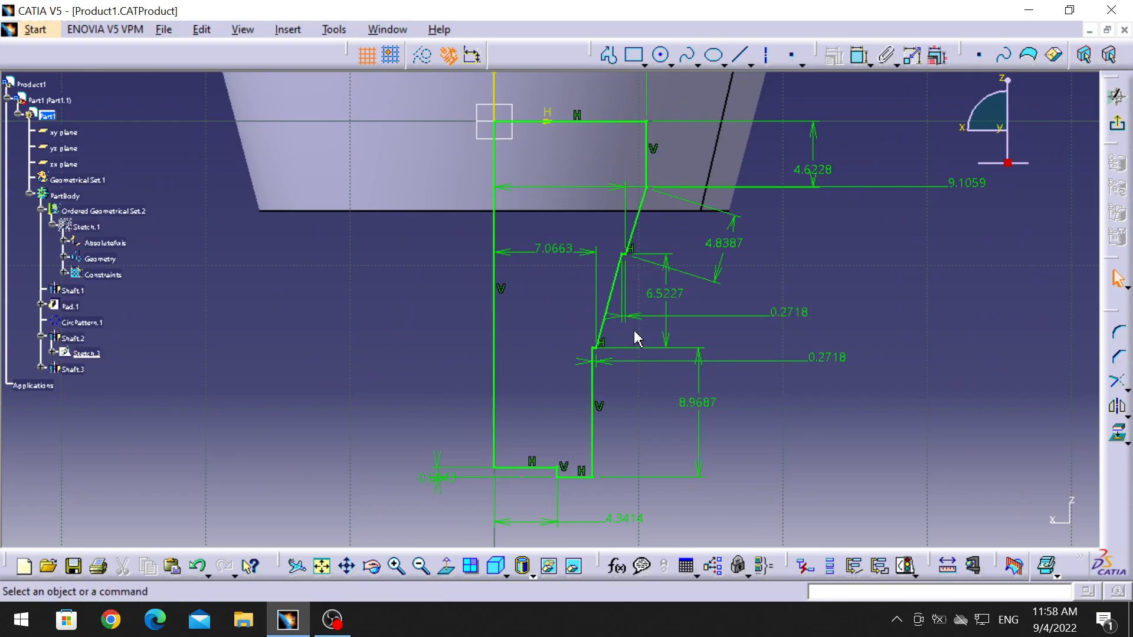
- Reposition the small step-height dimension at the core profile's lower end so its value sits below the extension lines
click(394, 568)
middle_drag(909, 449, 848, 307)
middle_drag(457, 285, 463, 280)
drag(329, 407, 325, 445)
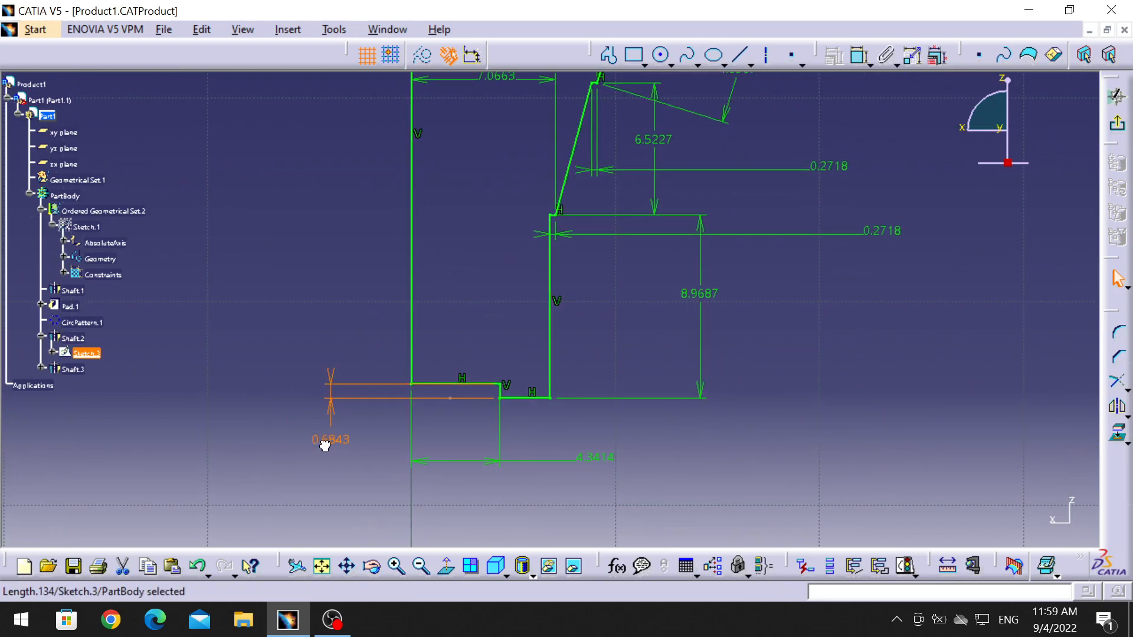
click(804, 464)
- Examine the core profile's dimensions from the origin down through the slanted segments to the stepped lower end
middle_drag(807, 306, 787, 538)
mouse_move(859, 325)
middle_down()
mouse_move(726, 374)
mouse_move(741, 339)
middle_up()
mouse_move(660, 293)
middle_down()
mouse_move(662, 334)
mouse_move(691, 390)
middle_up()
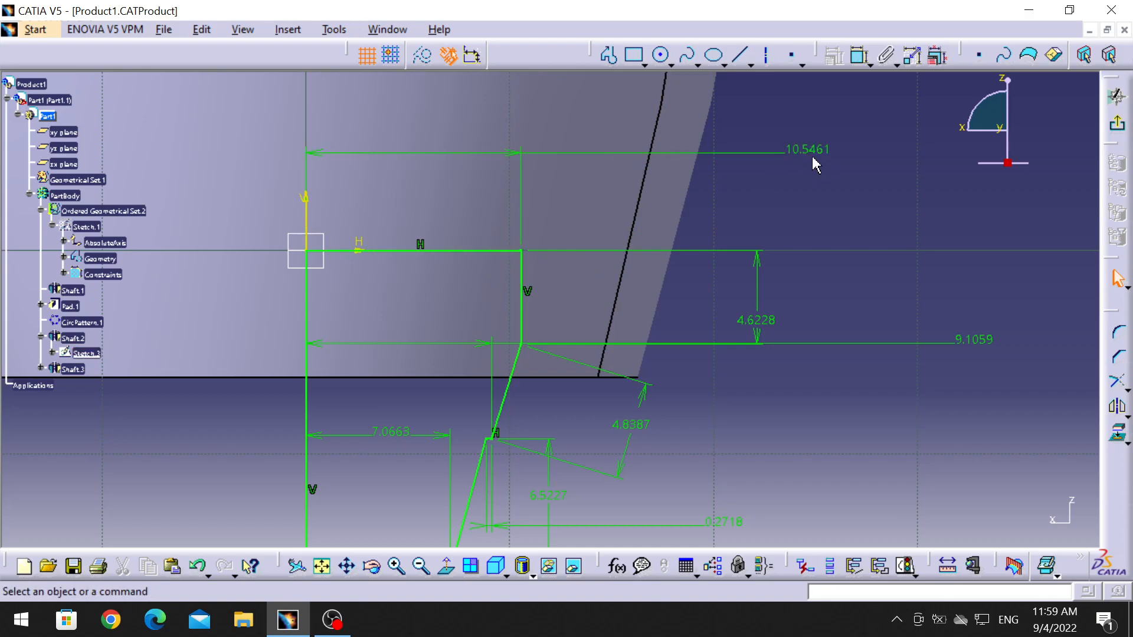
mouse_move(777, 431)
middle_down()
mouse_move(746, 440)
mouse_move(811, 303)
mouse_move(813, 328)
middle_up()
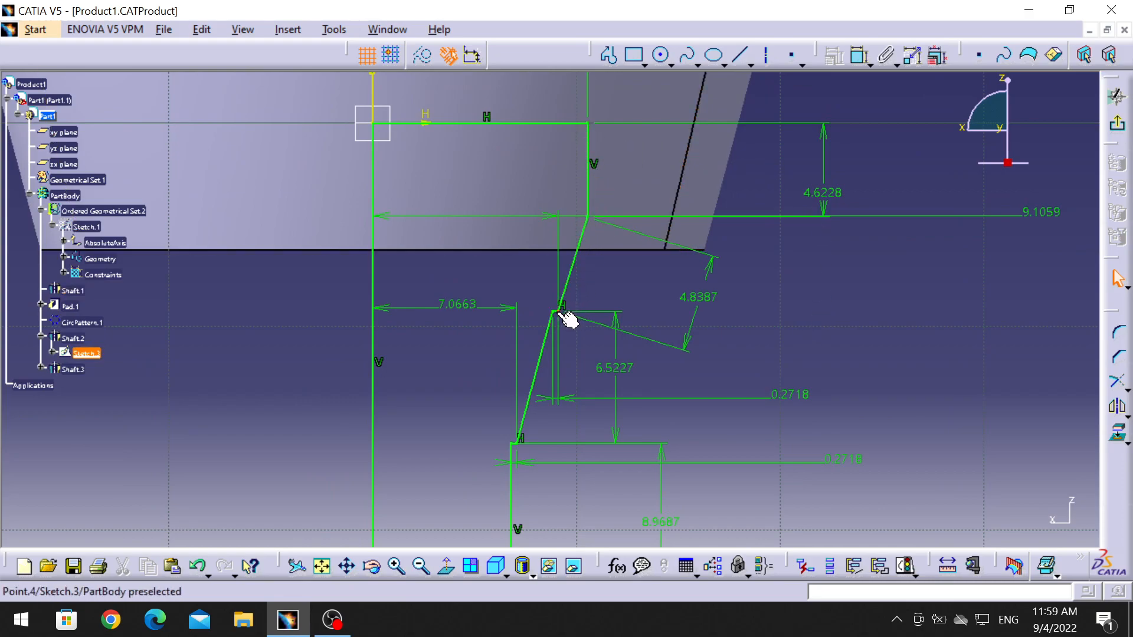
mouse_move(786, 356)
middle_down()
mouse_move(928, 187)
mouse_move(706, 408)
mouse_move(753, 287)
middle_up()
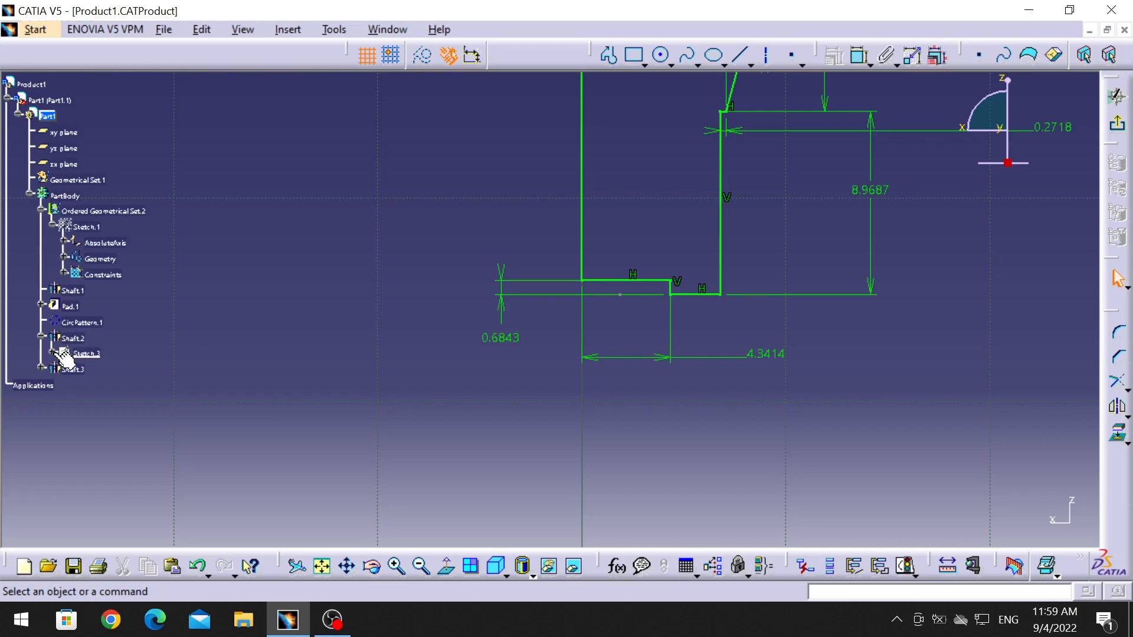
- Leave the core profile sketch and review the Shaft.2 definition, including its angle limits, profile and axis, without changing it
click(1114, 118)
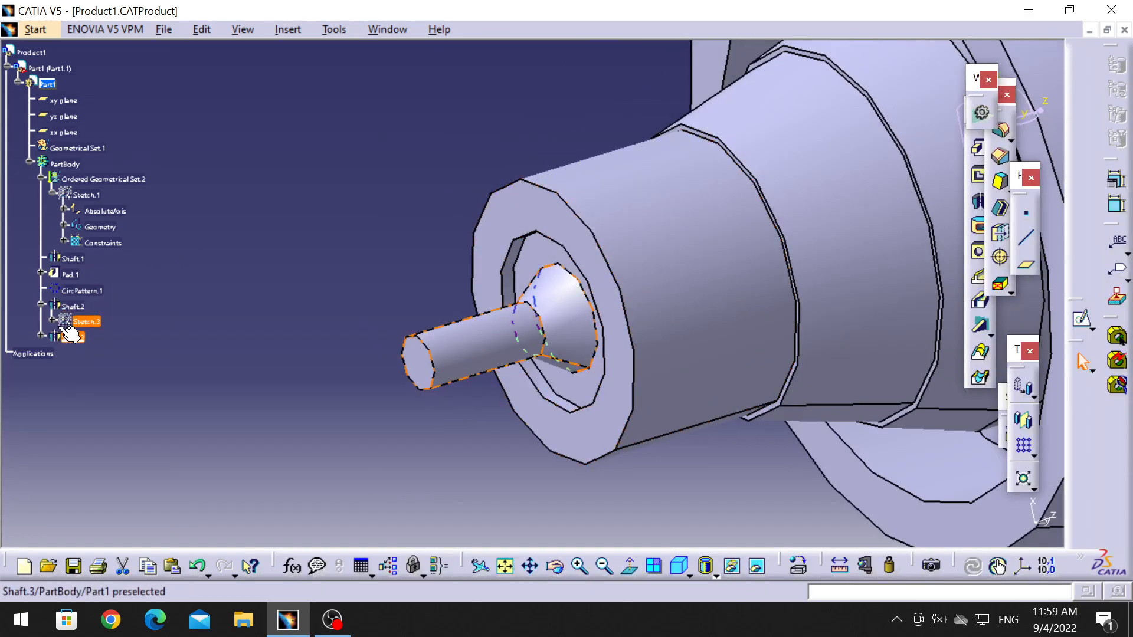
double_click(70, 333)
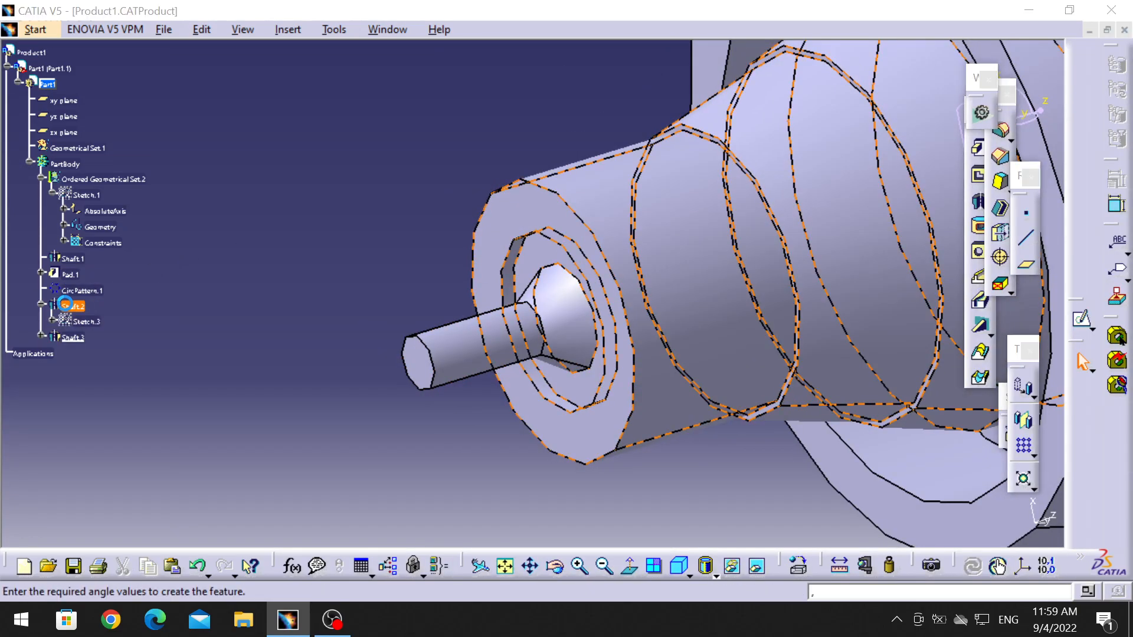
middle_drag(758, 411, 533, 352)
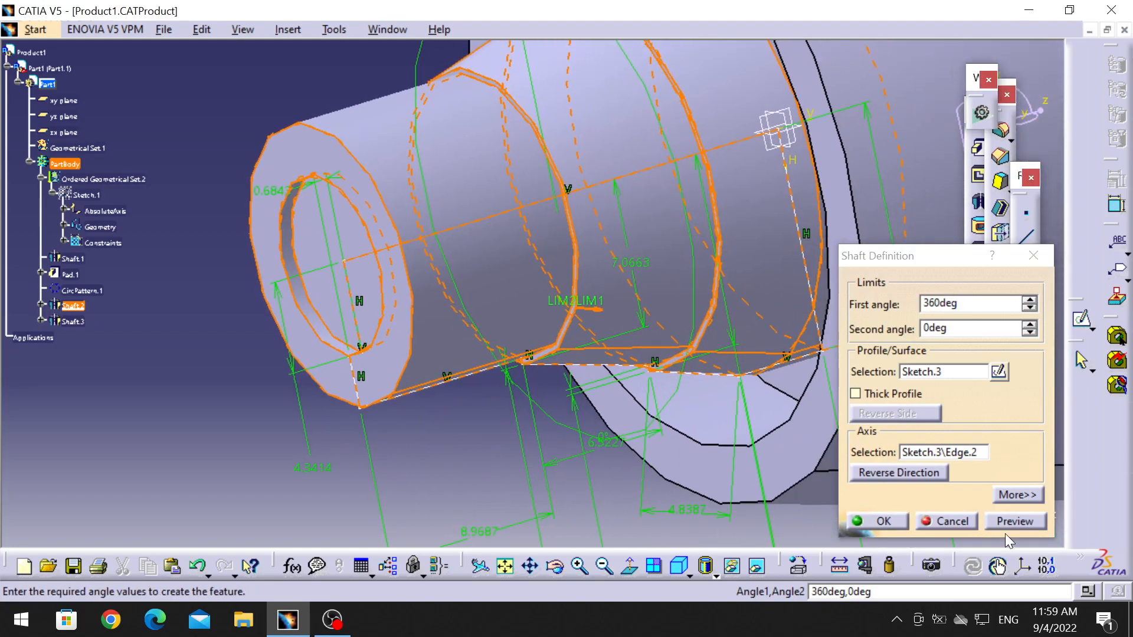
click(962, 521)
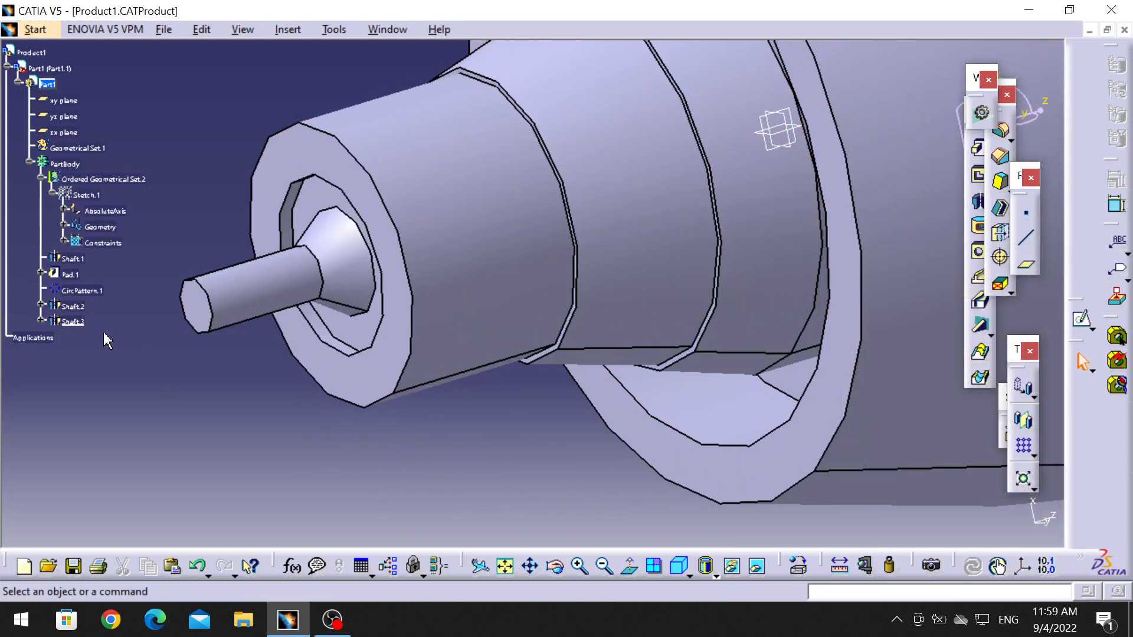
- Examine the dimensioned tail cone profile in the sketch behind Shaft.3 and review that shaft's definition without changing it
click(43, 322)
click(80, 338)
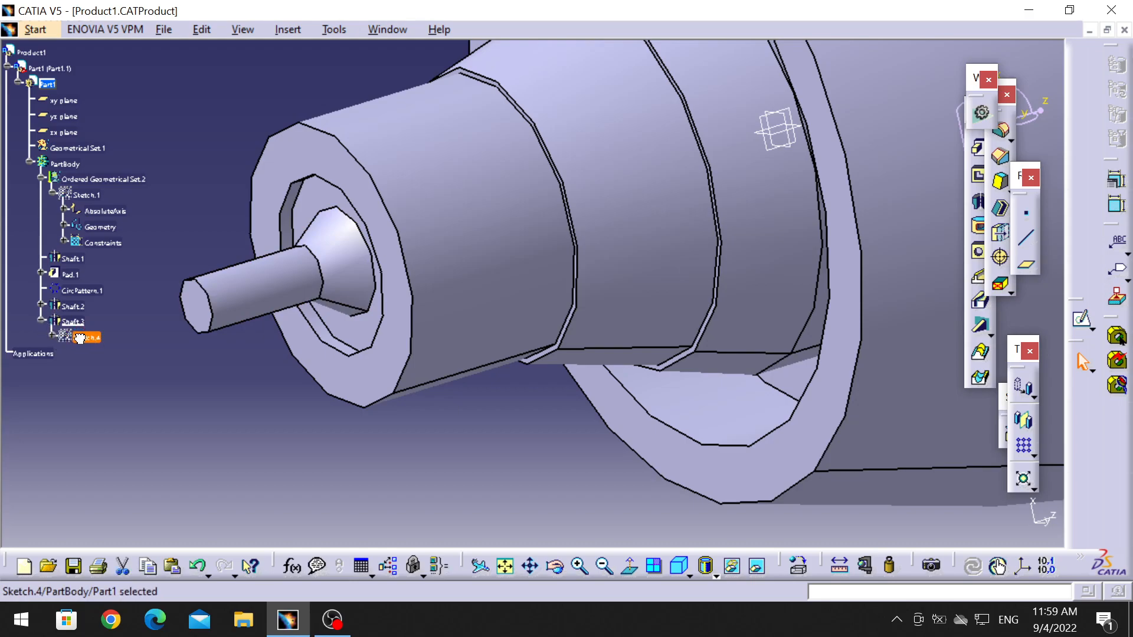
double_click(86, 339)
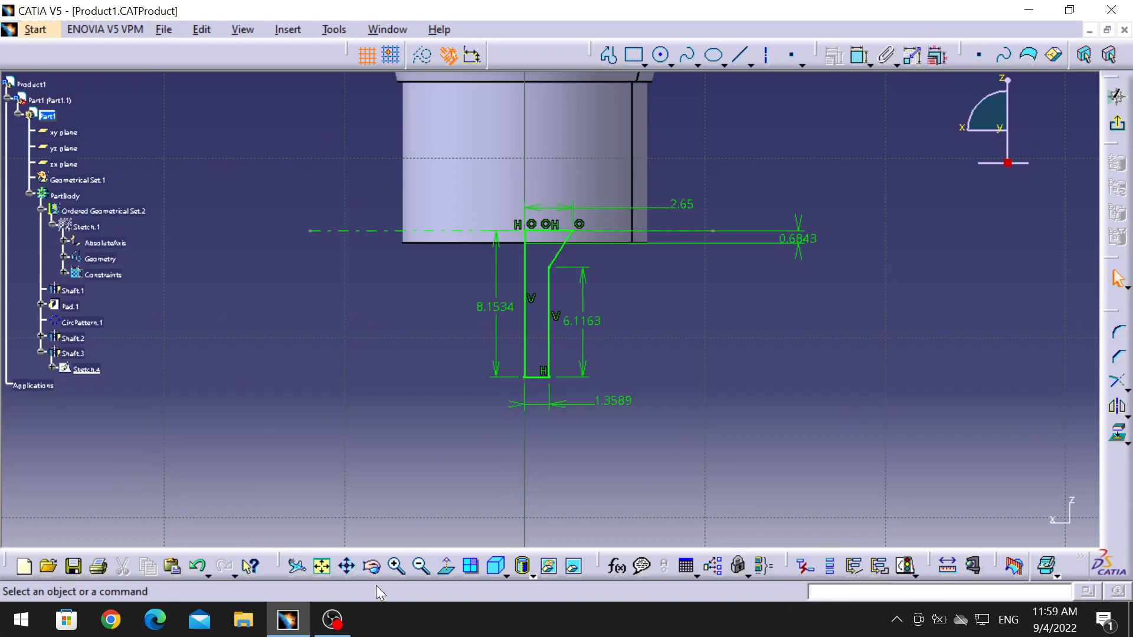
click(396, 567)
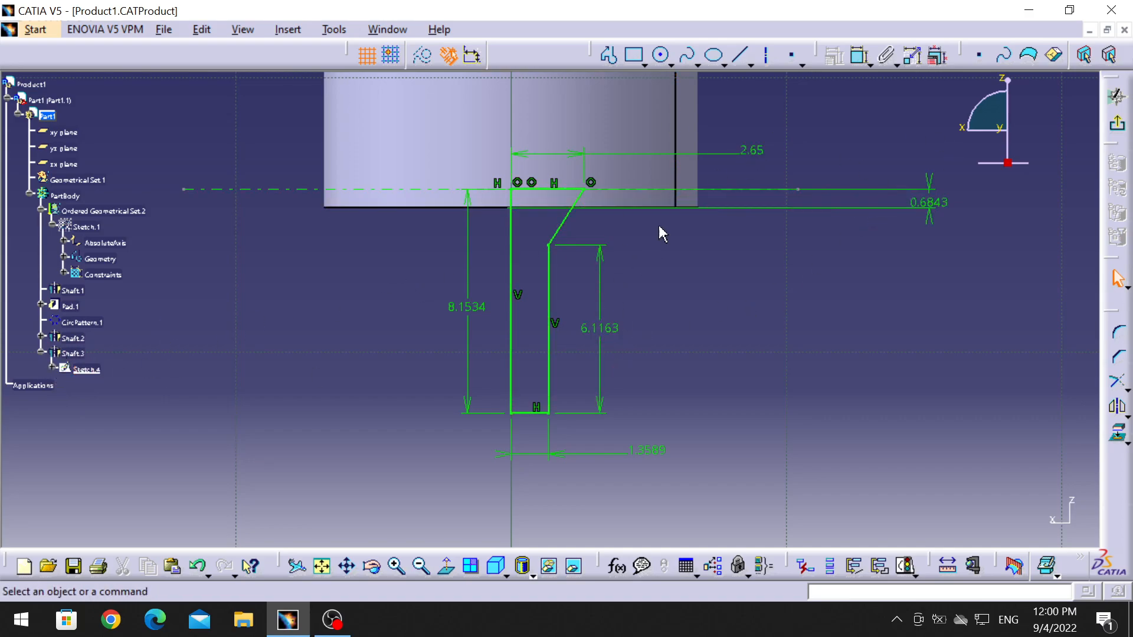
click(1117, 123)
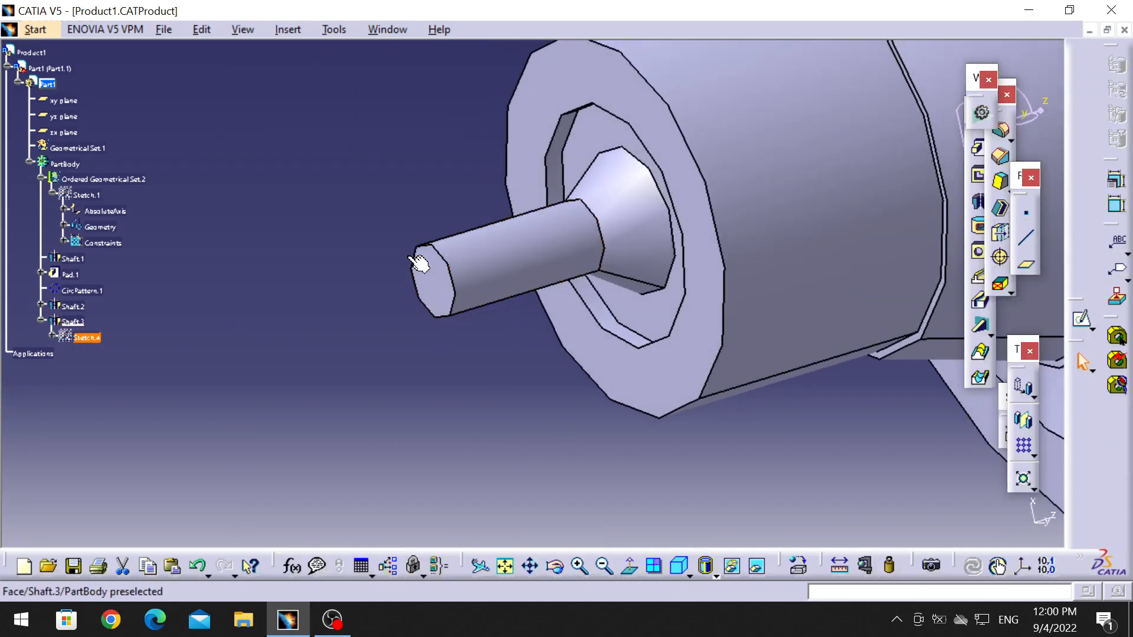
double_click(88, 322)
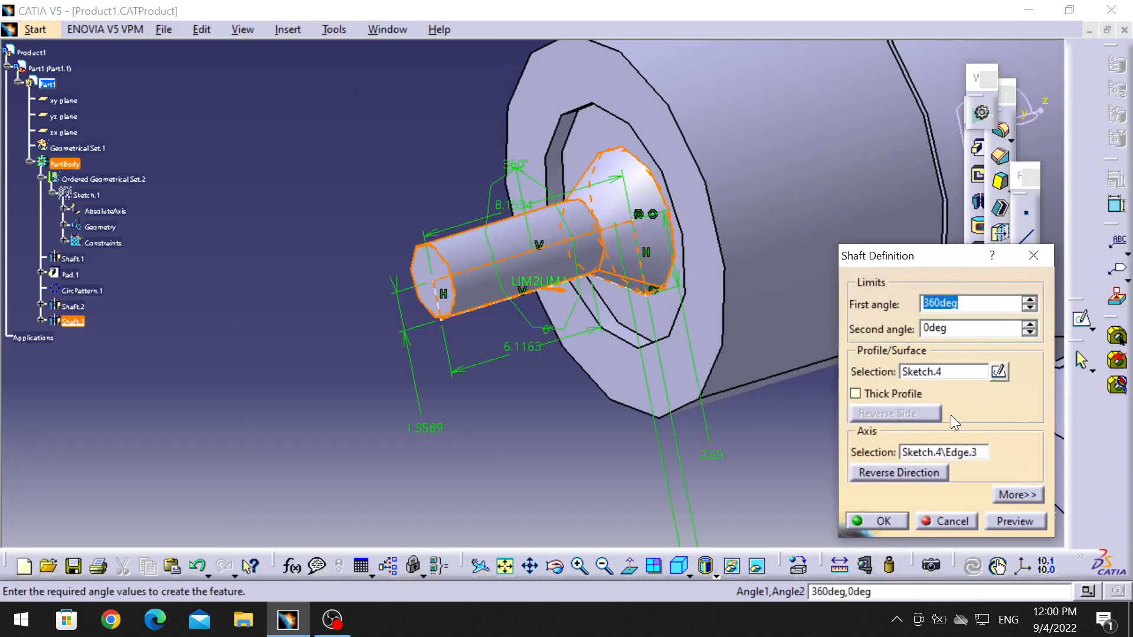
click(949, 522)
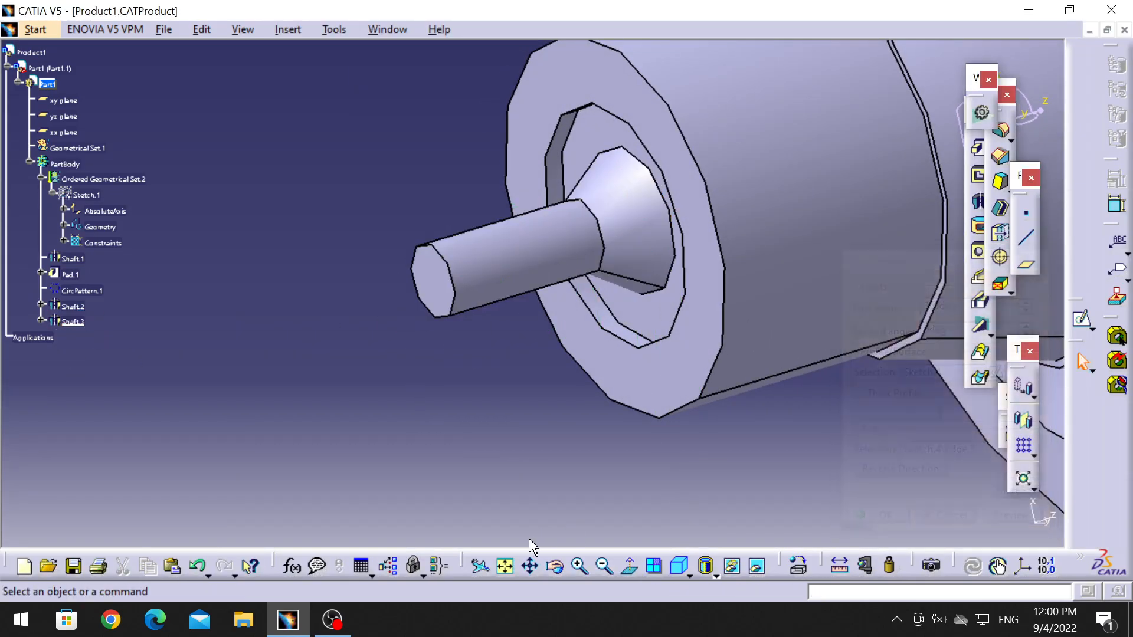
- Orbit from the exhaust end around to the intake side and inspect the whole engine with its nacelle and fan blades
click(604, 566)
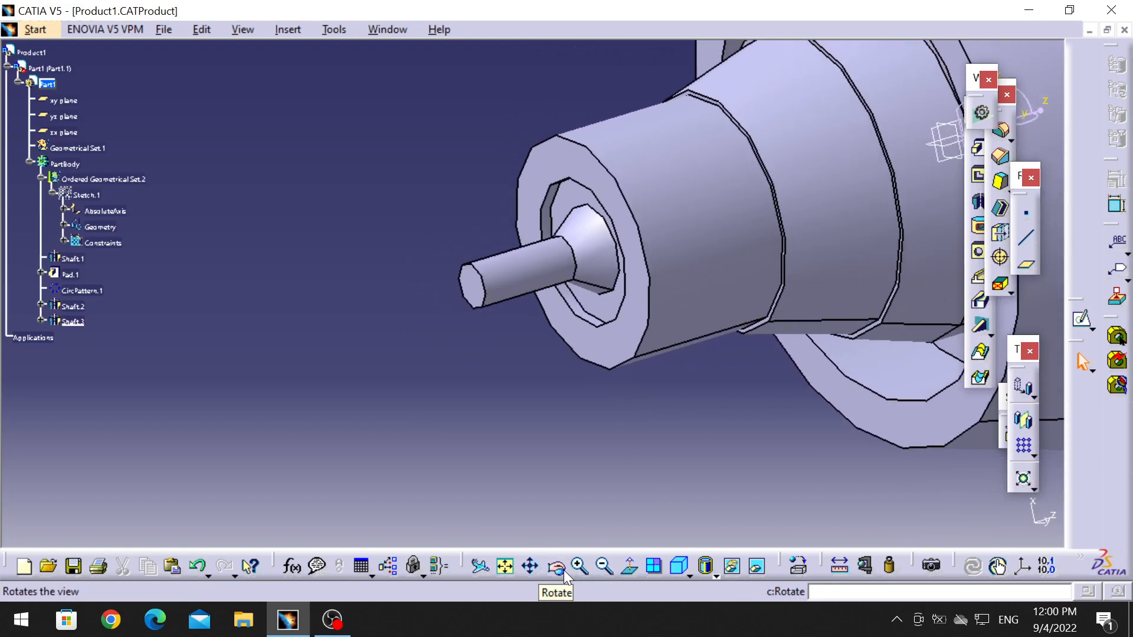
click(609, 564)
middle_drag(645, 367, 478, 412)
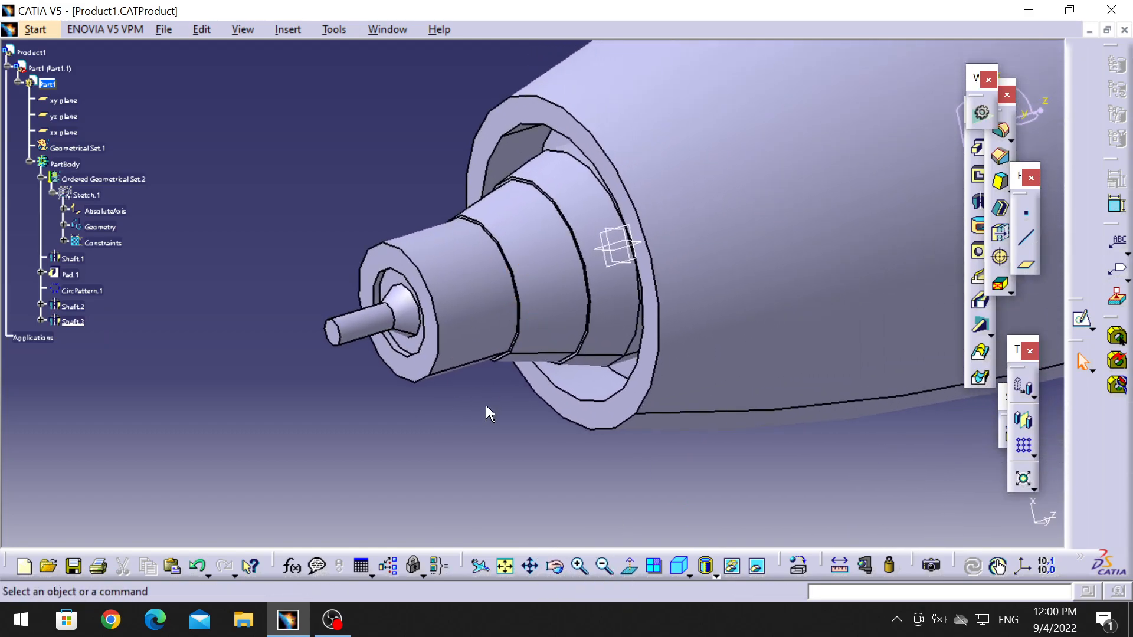
middle_drag(705, 383, 318, 454)
click(557, 567)
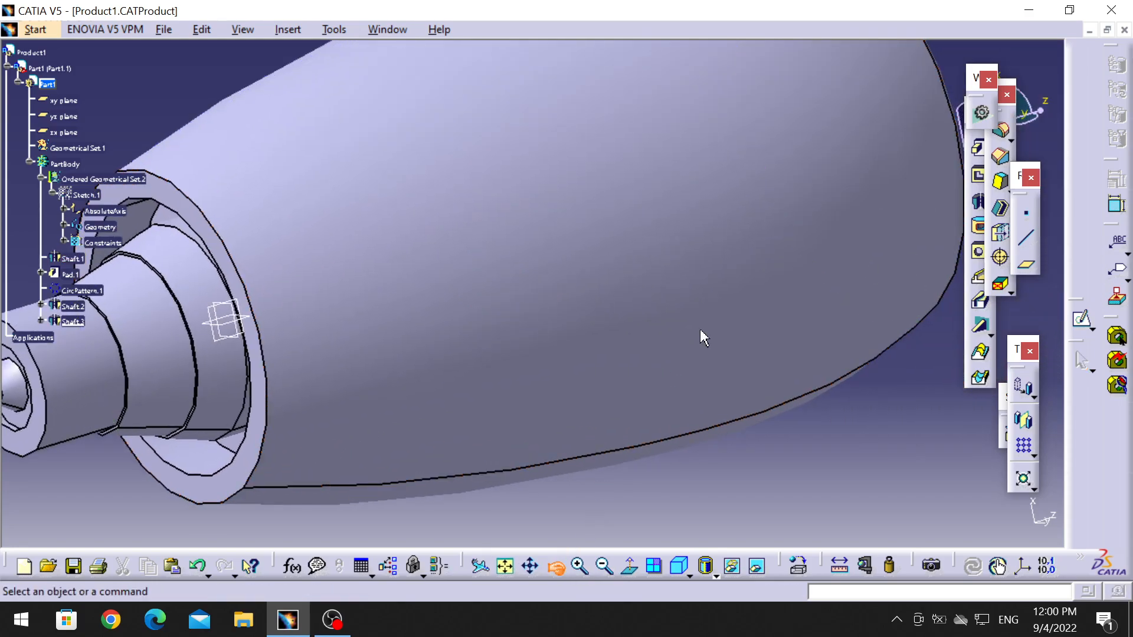
drag(708, 312, 469, 369)
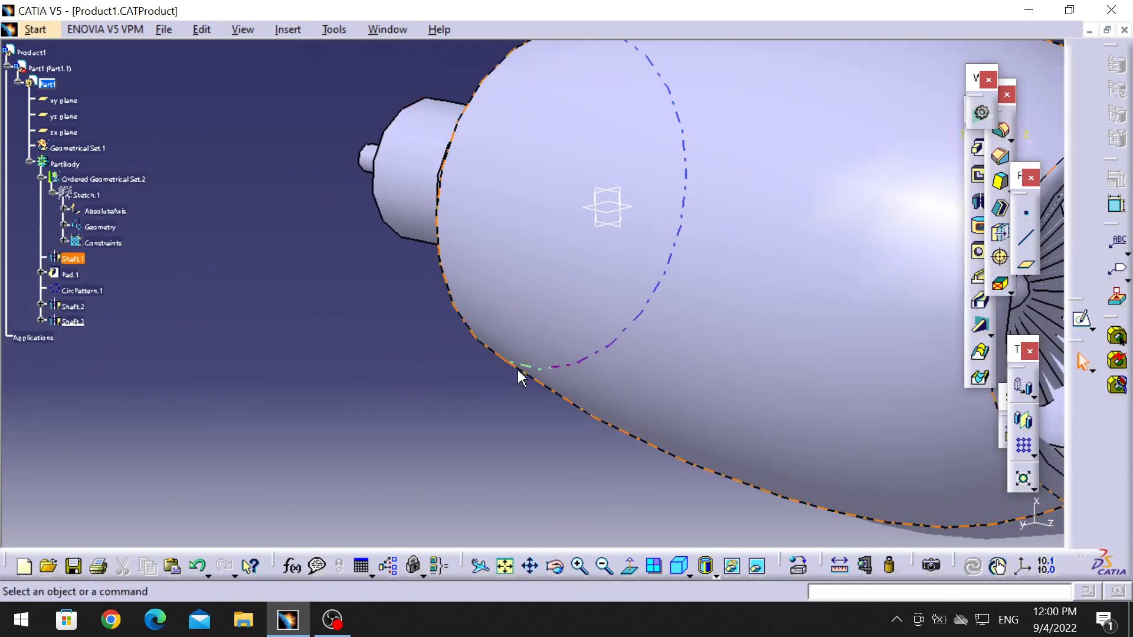
middle_drag(617, 350, 449, 328)
click(603, 565)
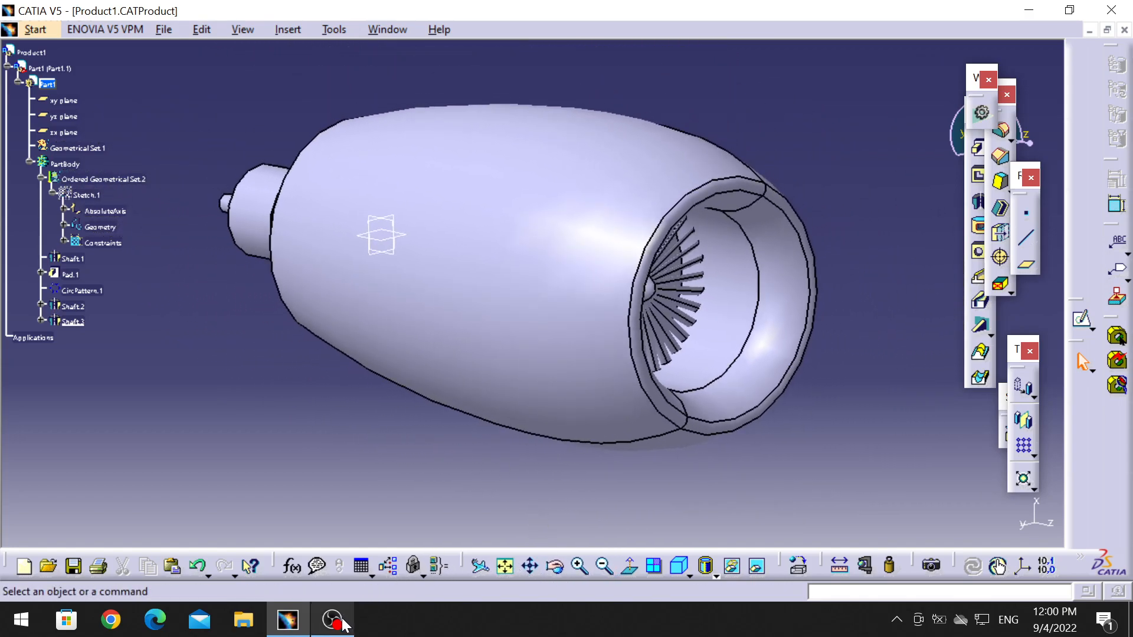
mouse_move(344, 624)
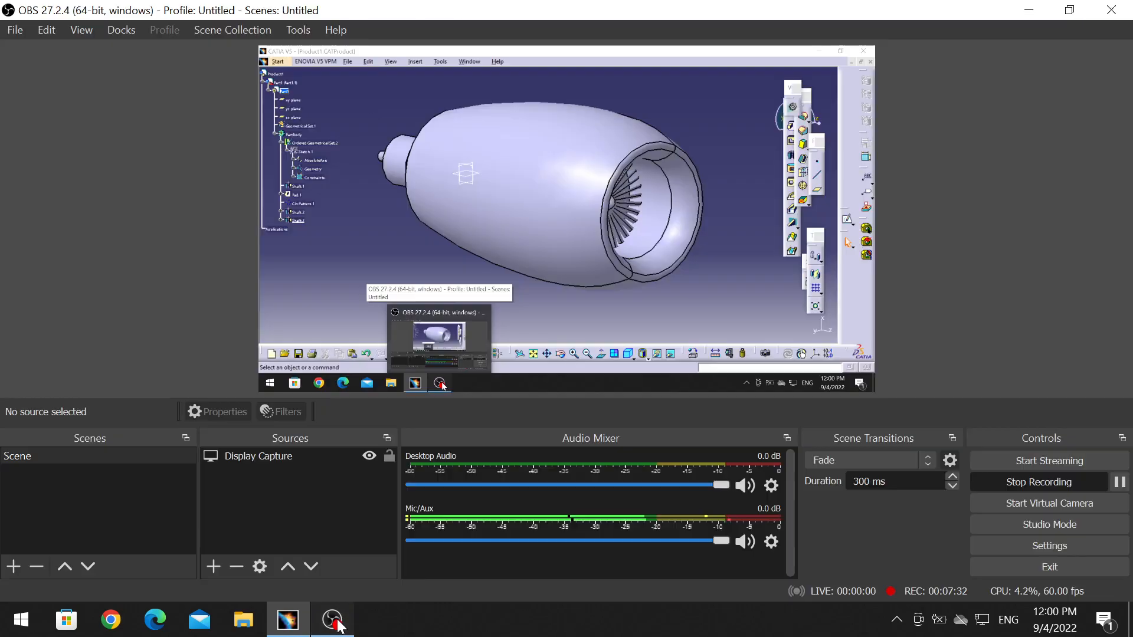